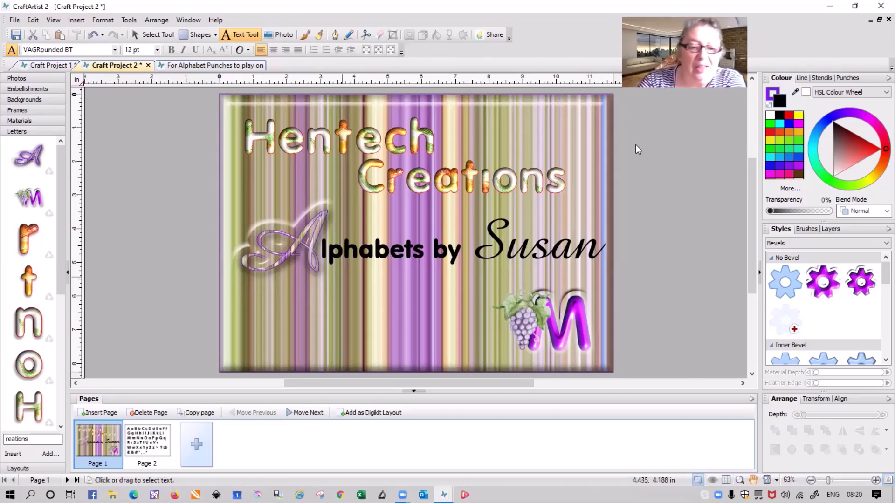
- Copy the letters "A a B b C c D d E e" from page 2 and paste them onto a newly inserted page 3
{"action": "left_click", "coordinate": [143, 454]}
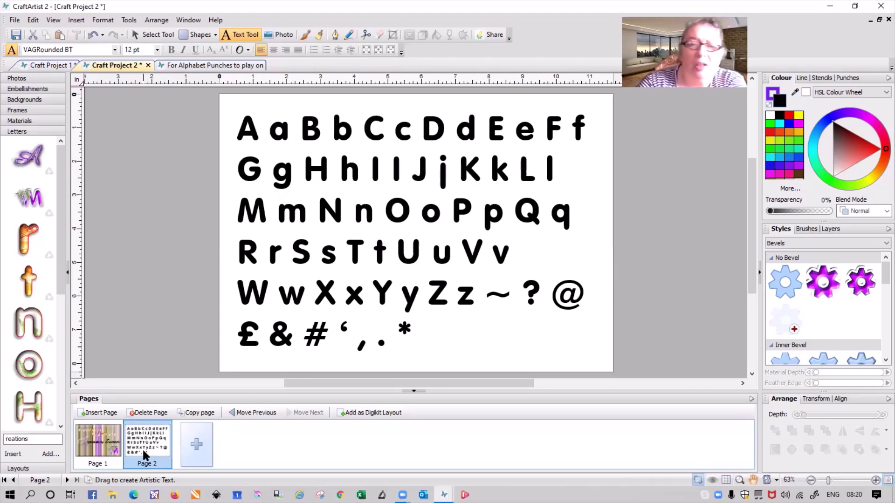
{"action": "left_click", "coordinate": [338, 137]}
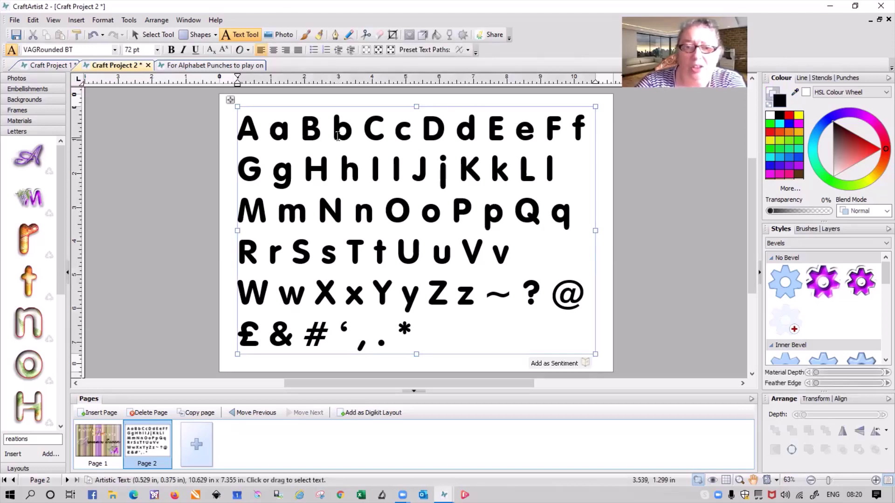
{"action": "double_click", "coordinate": [337, 136]}
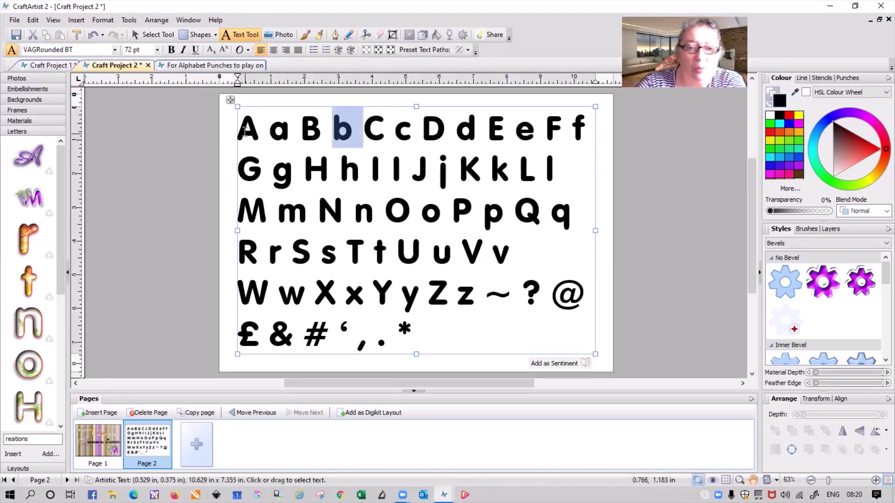
{"action": "double_click", "coordinate": [245, 132]}
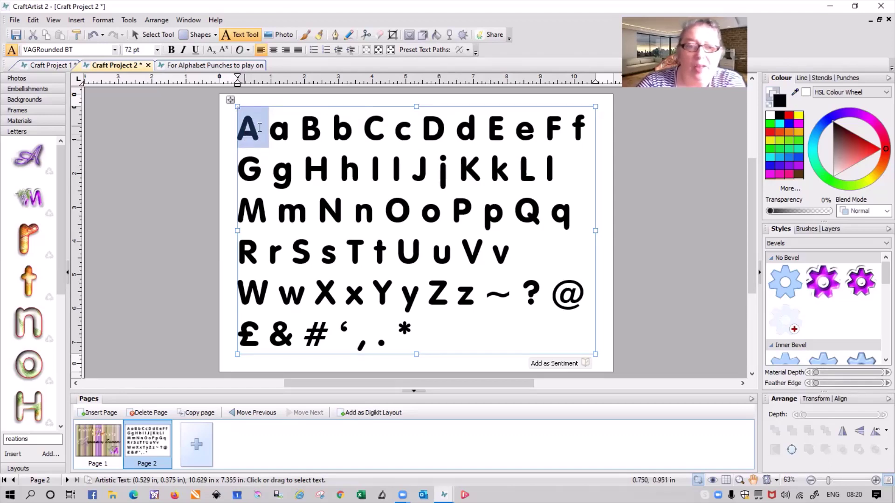
{"action": "left_click", "coordinate": [538, 131], "text": "shift"}
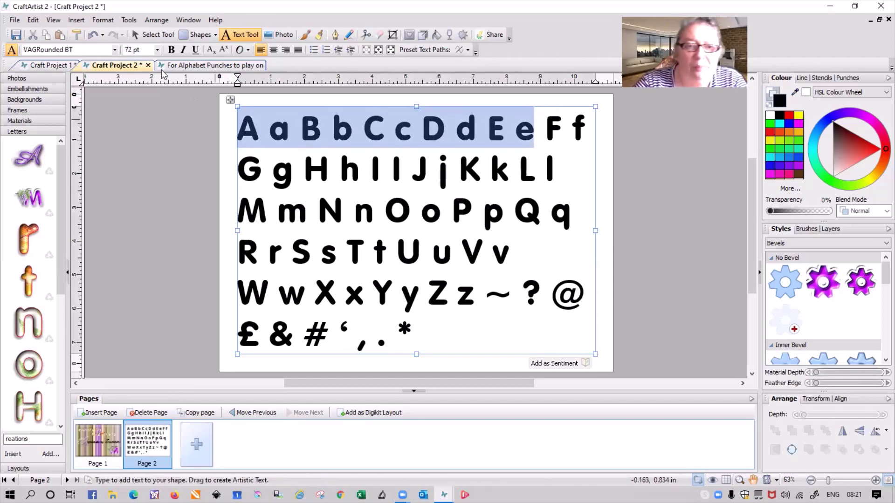
{"action": "left_click", "coordinate": [110, 413]}
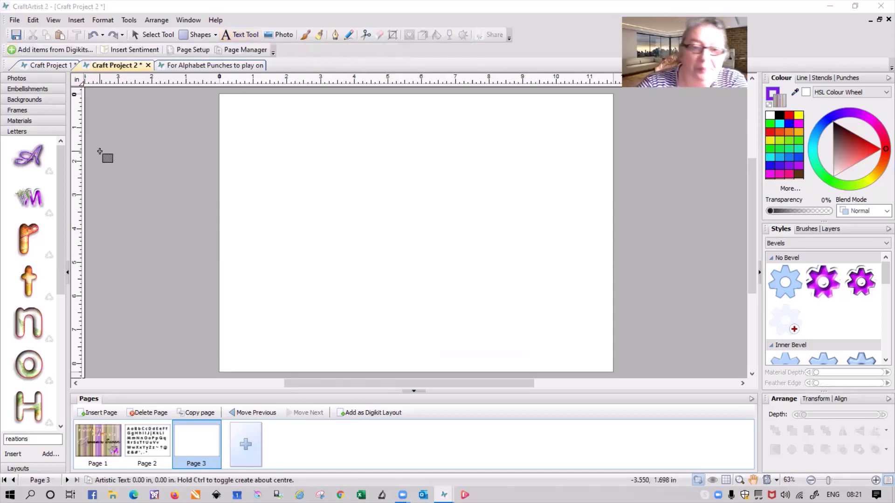
{"action": "left_click", "coordinate": [237, 114]}
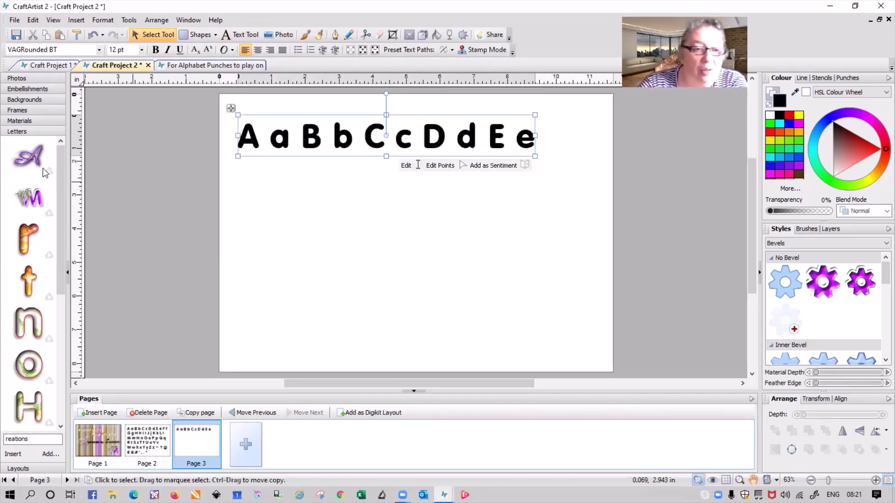
- Remove all the decorated letters from the project's Letters collection, leaving it empty
{"action": "scroll", "coordinate": [46, 169], "scroll_direction": "down", "scroll_amount": 1}
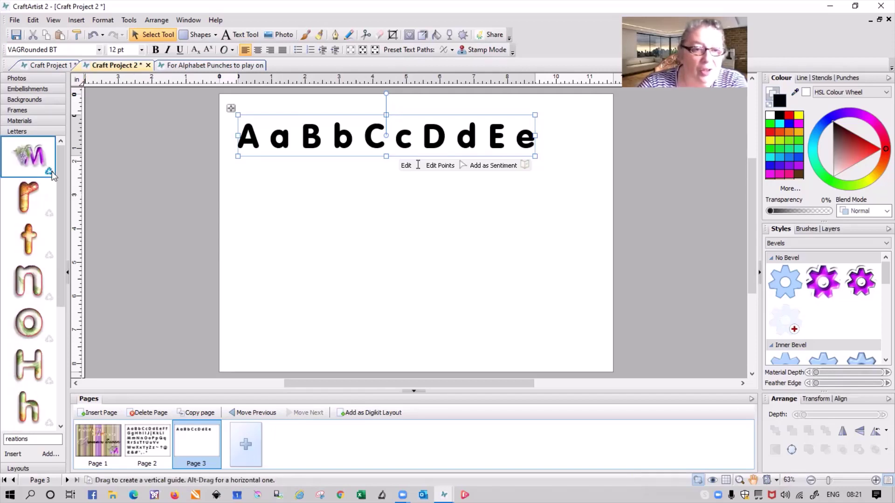
{"action": "scroll", "coordinate": [51, 171], "scroll_direction": "down", "scroll_amount": 2}
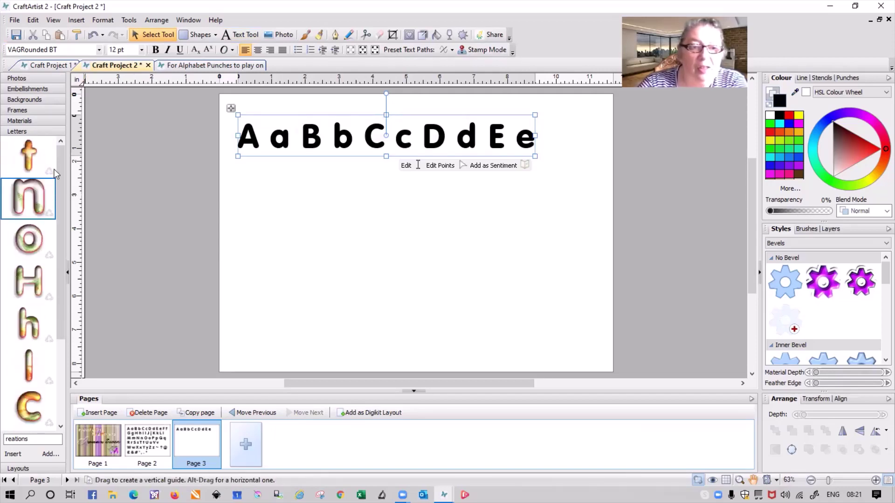
{"action": "scroll", "coordinate": [52, 170], "scroll_direction": "down", "scroll_amount": 1}
{"action": "scroll", "coordinate": [49, 174], "scroll_direction": "down", "scroll_amount": 1}
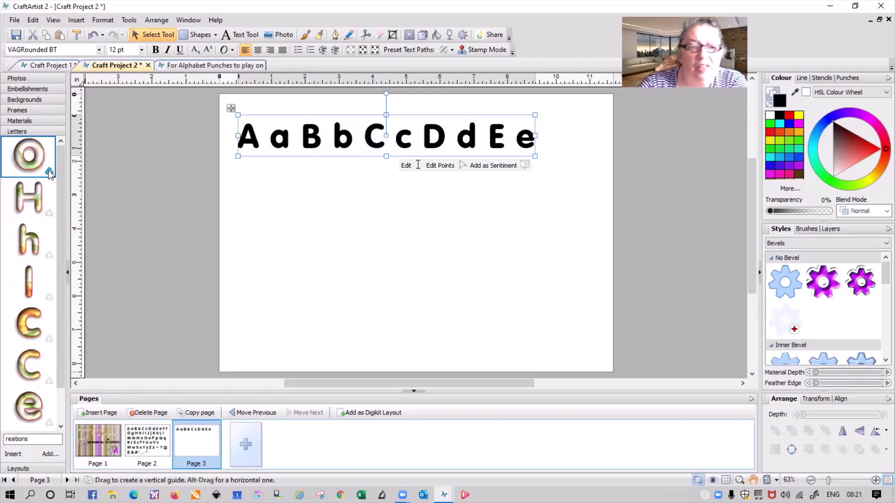
{"action": "scroll", "coordinate": [59, 177], "scroll_direction": "down", "scroll_amount": 1}
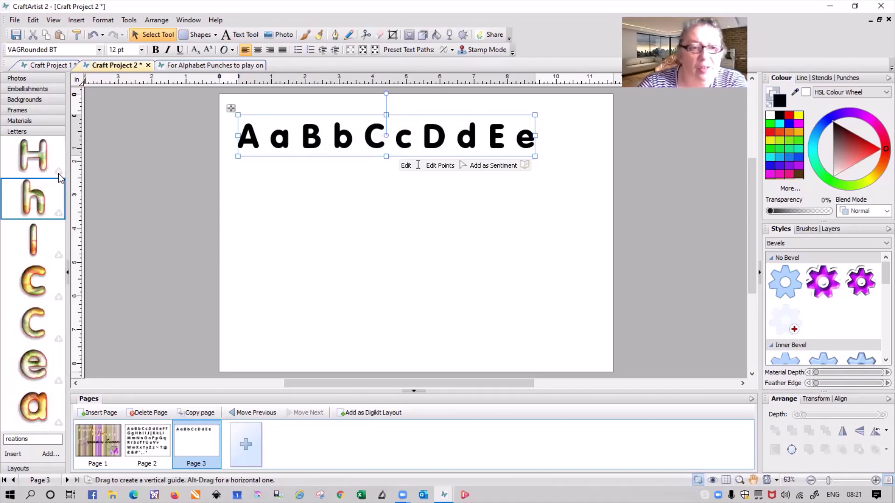
{"action": "scroll", "coordinate": [61, 207], "scroll_direction": "down", "scroll_amount": 1}
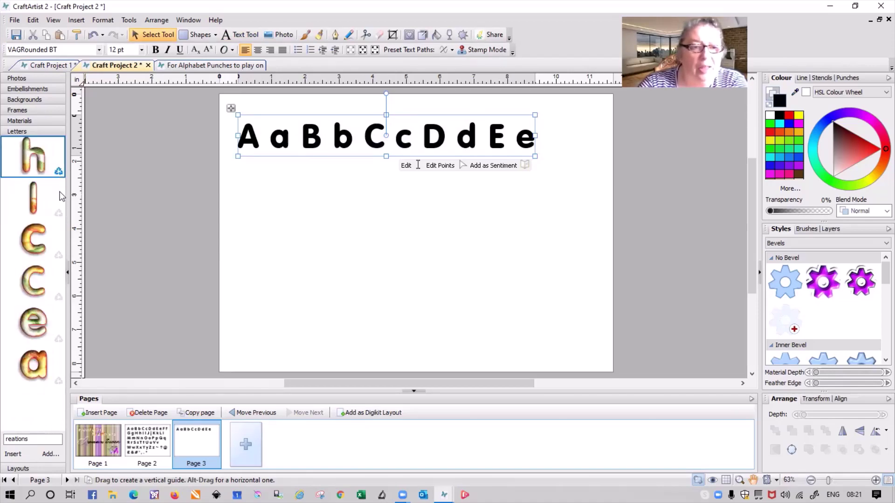
{"action": "scroll", "coordinate": [59, 201], "scroll_direction": "down", "scroll_amount": 1}
{"action": "scroll", "coordinate": [59, 201], "scroll_direction": "down", "scroll_amount": 2}
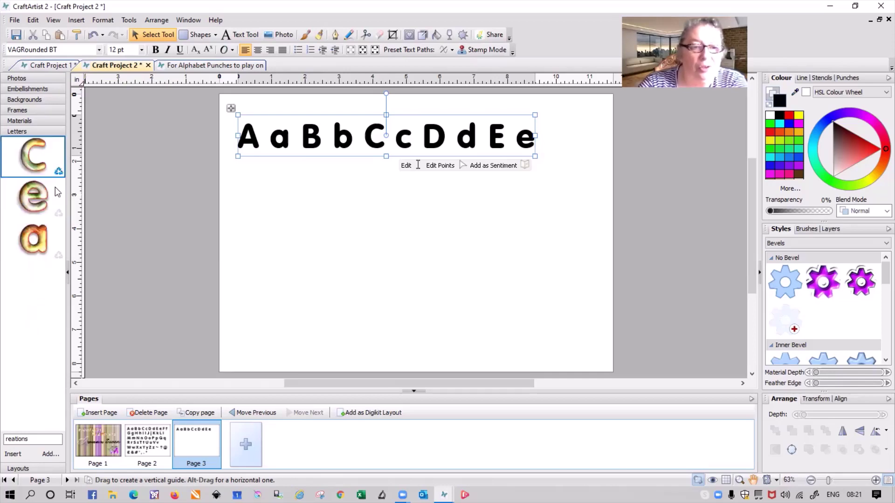
{"action": "scroll", "coordinate": [59, 217], "scroll_direction": "down", "scroll_amount": 1}
{"action": "scroll", "coordinate": [59, 175], "scroll_direction": "down", "scroll_amount": 2}
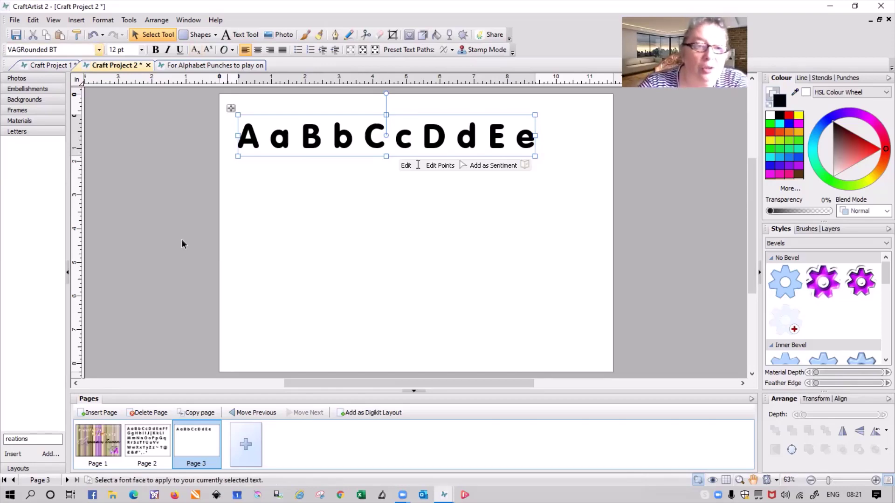
- Add the blue daisy and purple text-patterned materials from the Alphabet Digikit to the project's materials
{"action": "key", "text": "Escape"}
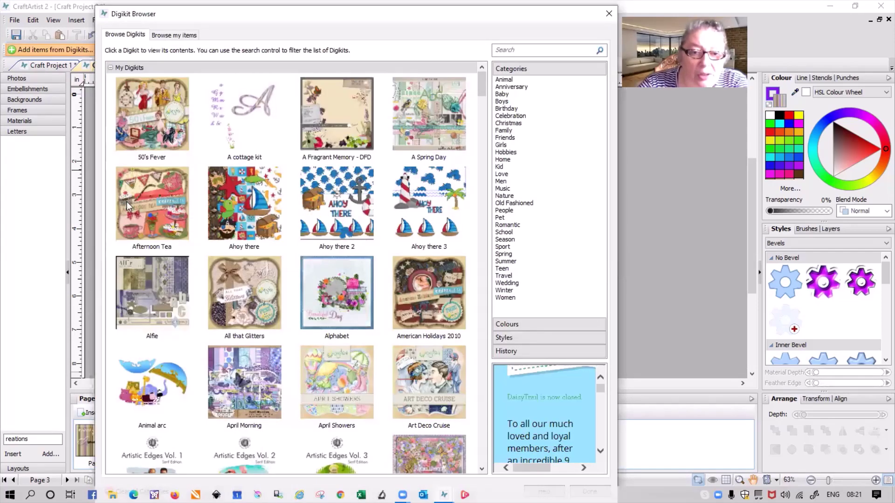
{"action": "left_click", "coordinate": [234, 210]}
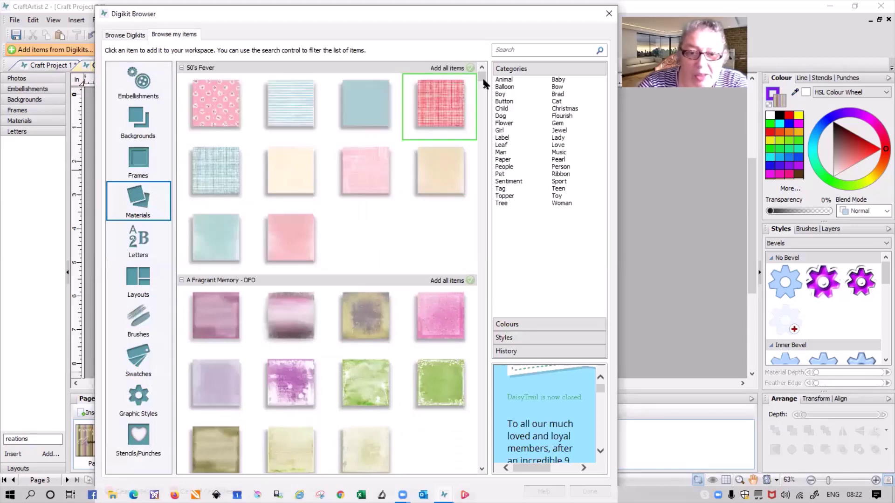
{"action": "scroll", "coordinate": [482, 87], "scroll_direction": "down", "scroll_amount": 3}
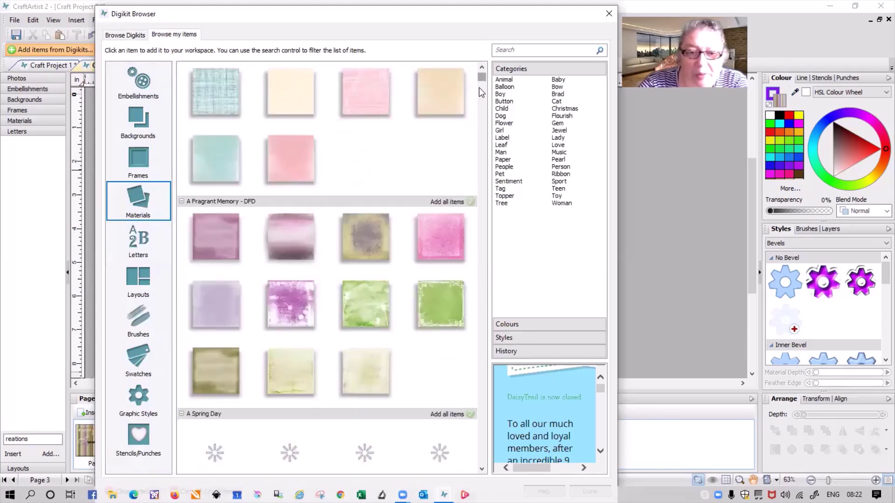
{"action": "scroll", "coordinate": [477, 89], "scroll_direction": "down", "scroll_amount": 15}
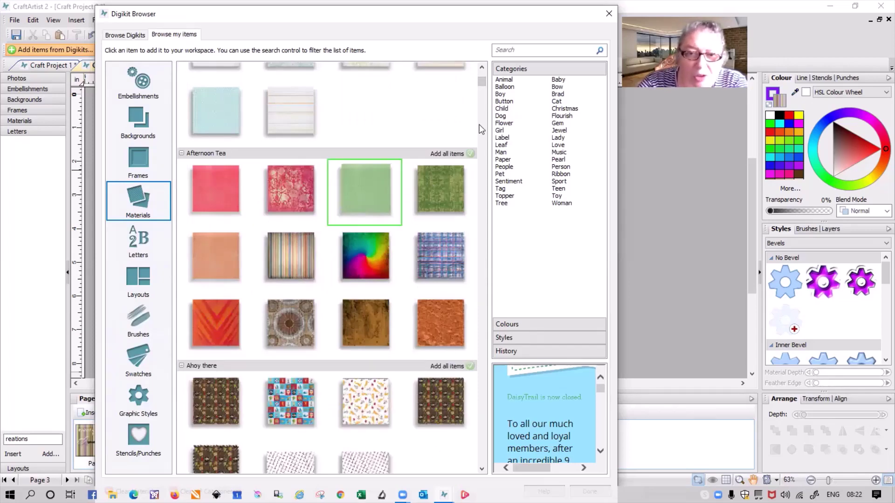
{"action": "scroll", "coordinate": [485, 91], "scroll_direction": "down", "scroll_amount": 5}
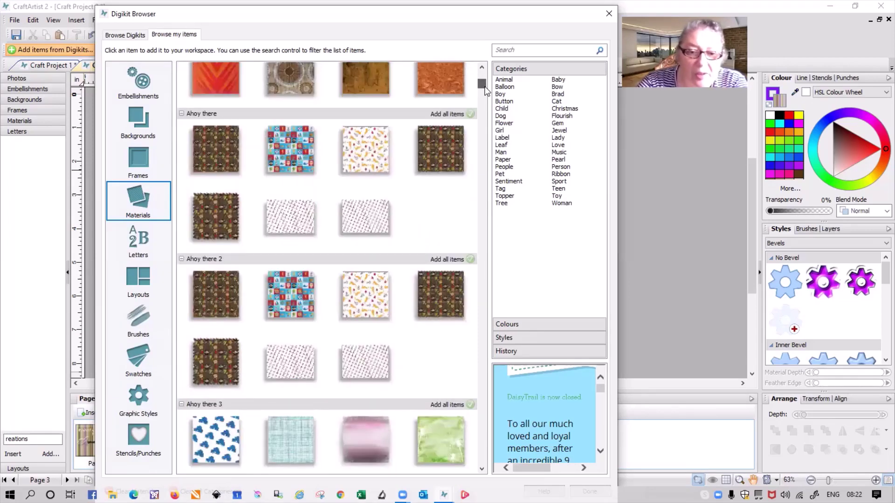
{"action": "scroll", "coordinate": [482, 86], "scroll_direction": "down", "scroll_amount": 3}
{"action": "scroll", "coordinate": [480, 100], "scroll_direction": "down", "scroll_amount": 3}
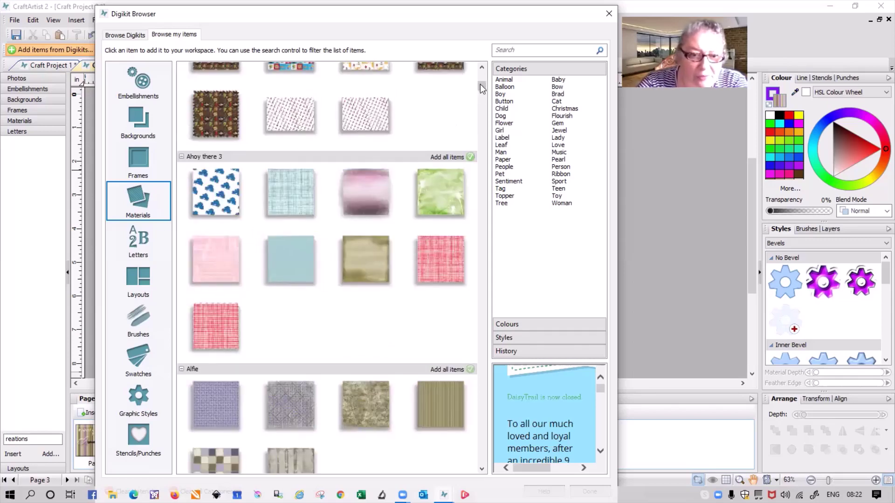
{"action": "scroll", "coordinate": [480, 88], "scroll_direction": "down", "scroll_amount": 2}
{"action": "scroll", "coordinate": [292, 185], "scroll_direction": "down", "scroll_amount": 5}
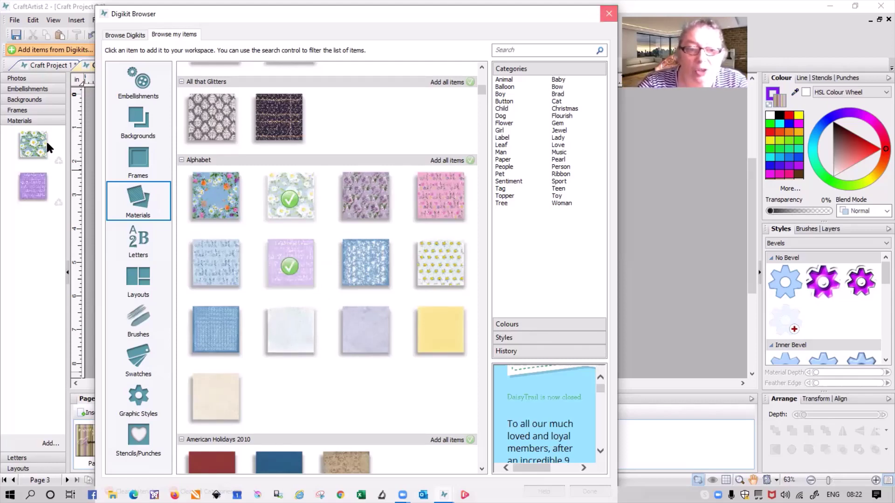
- Place the daisy material on page 3, enlarge it to about 10.64 in square and position it below the row of letters
{"action": "left_click", "coordinate": [31, 150]}
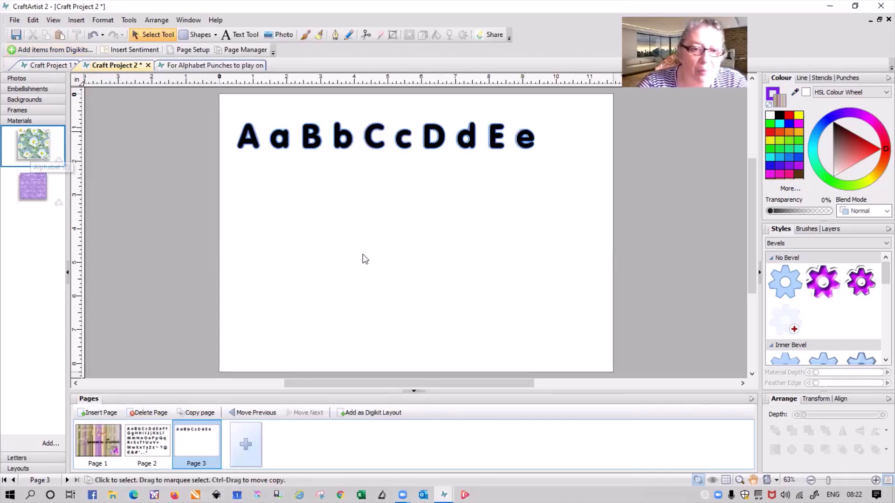
{"action": "left_click", "coordinate": [344, 236]}
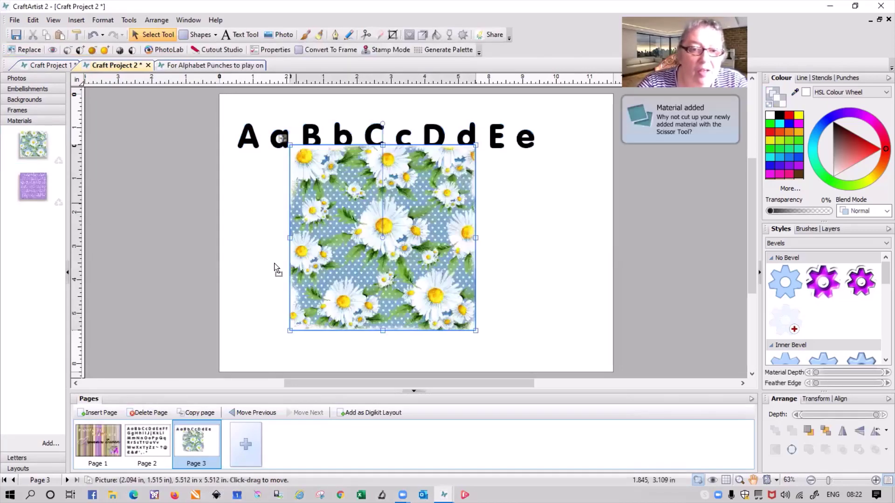
{"action": "left_click_drag", "start_coordinate": [276, 266], "coordinate": [284, 247]}
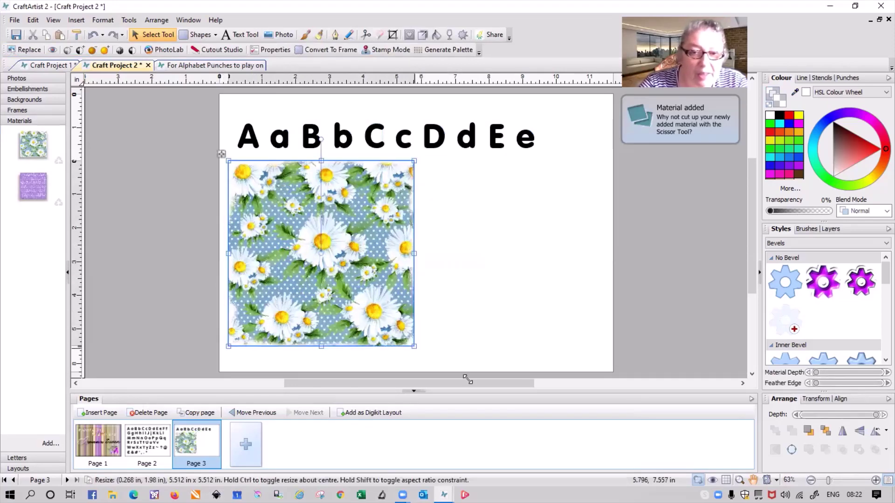
{"action": "left_click_drag", "start_coordinate": [467, 380], "coordinate": [629, 475]}
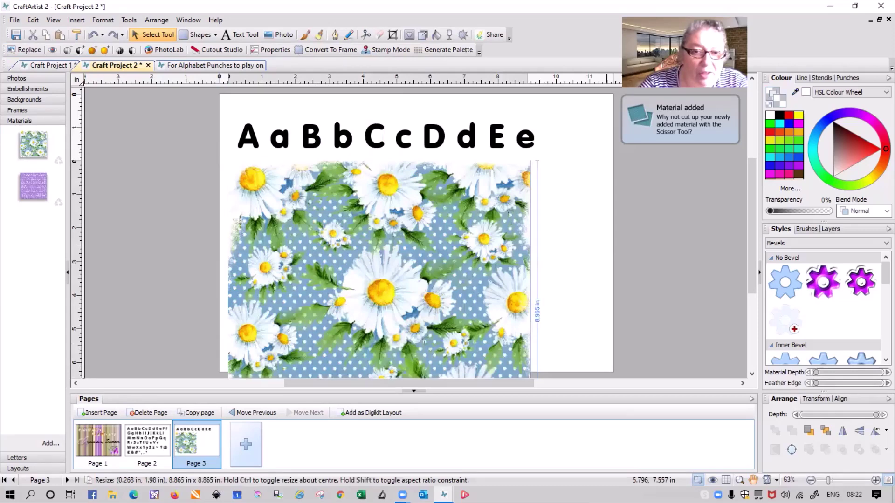
{"action": "left_click_drag", "start_coordinate": [422, 333], "coordinate": [462, 363]}
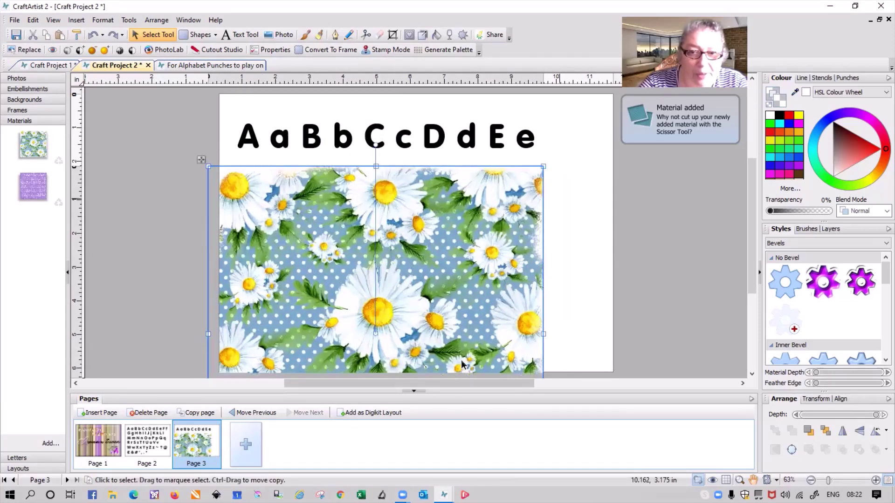
{"action": "left_click_drag", "start_coordinate": [552, 160], "coordinate": [575, 137]}
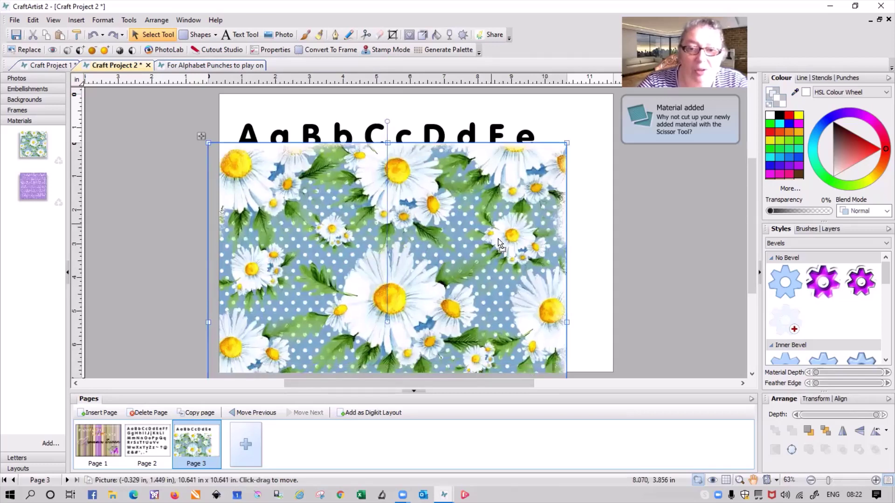
{"action": "left_click_drag", "start_coordinate": [499, 236], "coordinate": [507, 247]}
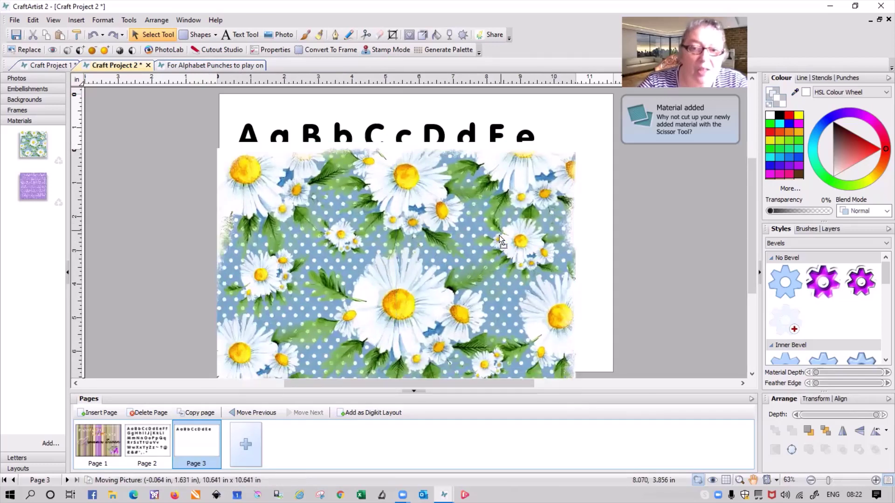
- Bring the row of letters to the front, shift the daisy material up the page and position the letters over its upper half
{"action": "left_click", "coordinate": [467, 140]}
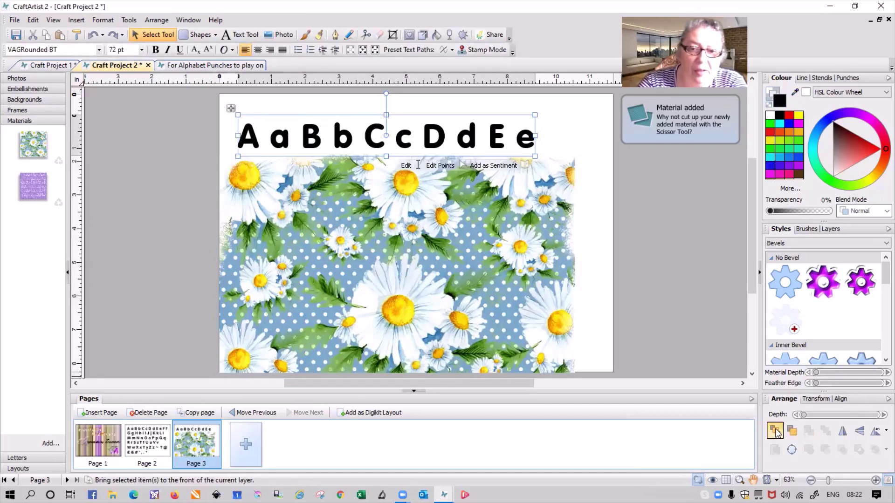
{"action": "left_click", "coordinate": [776, 433]}
{"action": "left_click_drag", "start_coordinate": [438, 161], "coordinate": [452, 261]}
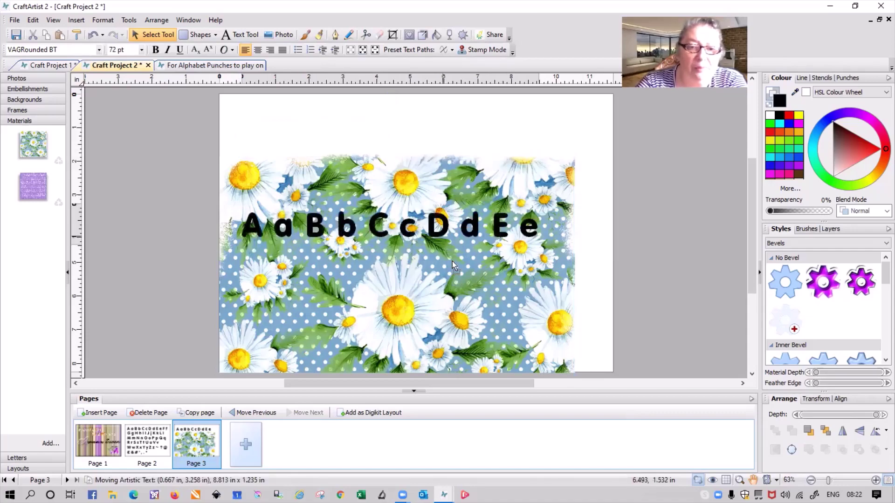
{"action": "left_click_drag", "start_coordinate": [450, 175], "coordinate": [468, 122]}
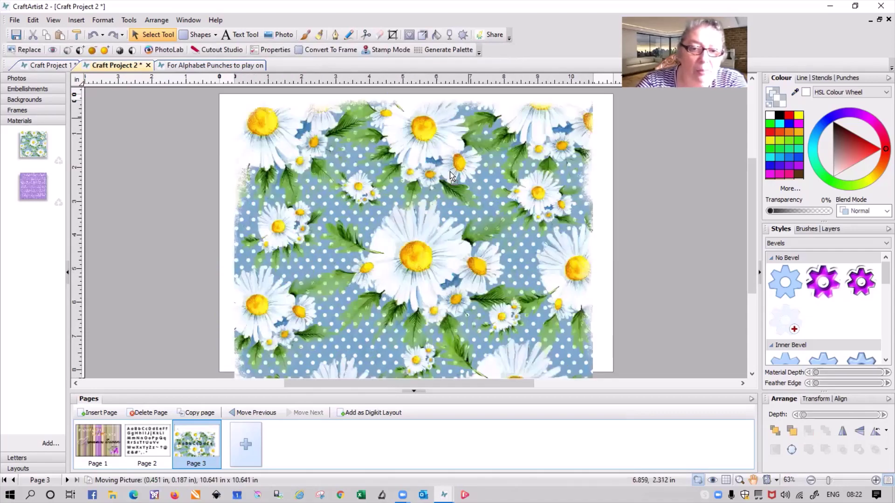
{"action": "left_click_drag", "start_coordinate": [415, 267], "coordinate": [450, 272]}
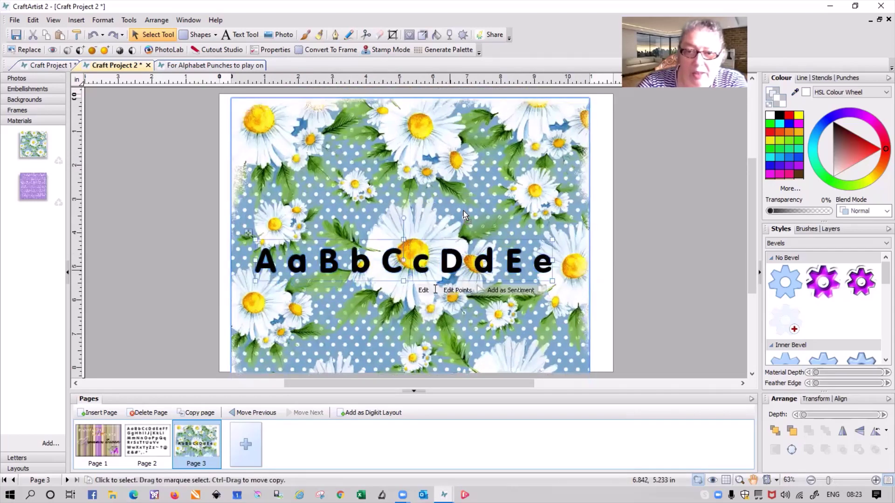
{"action": "left_click_drag", "start_coordinate": [451, 273], "coordinate": [460, 205]}
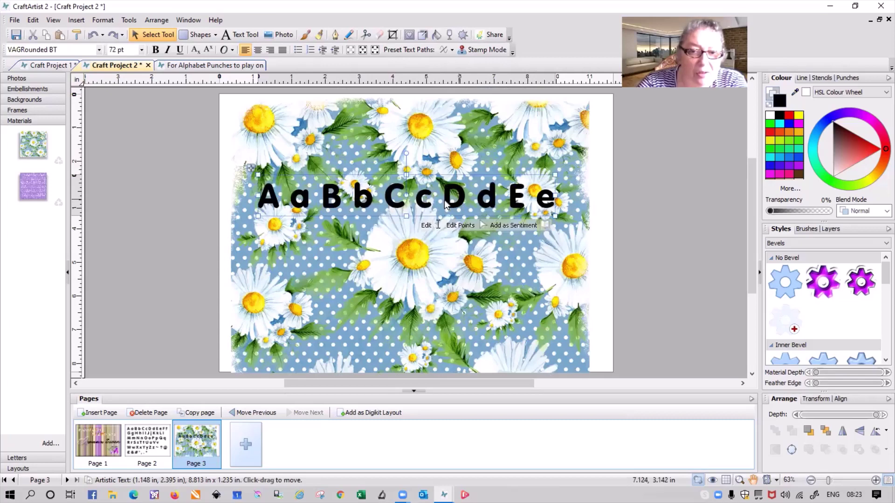
- Break the row of letters before the capital D and enlarge the two-line text to about 130 pt
{"action": "left_click", "coordinate": [445, 199]}
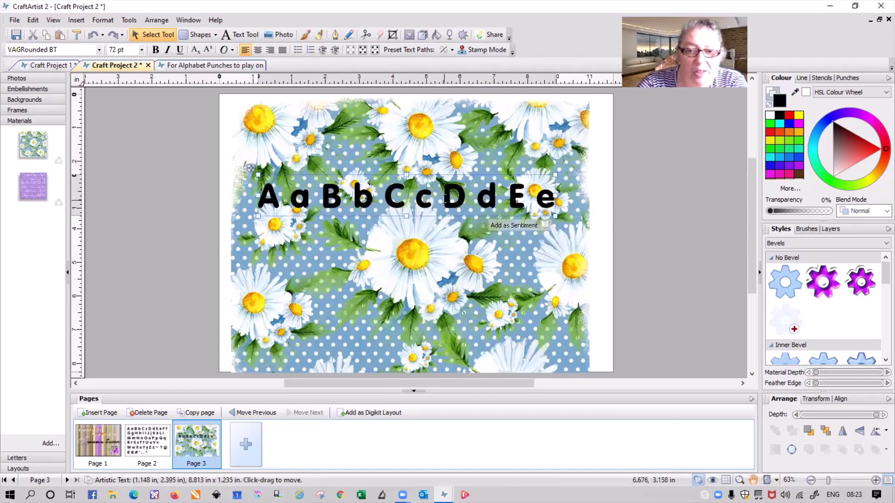
{"action": "left_click", "coordinate": [444, 199]}
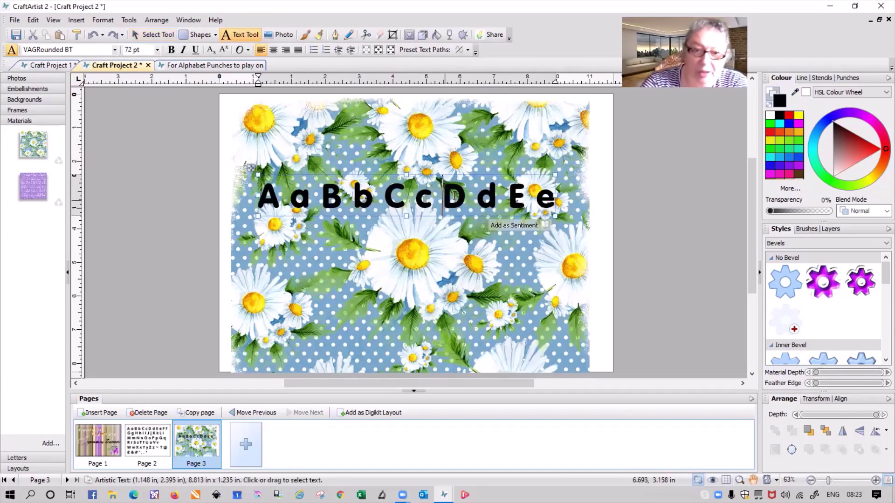
{"action": "key", "text": "Return"}
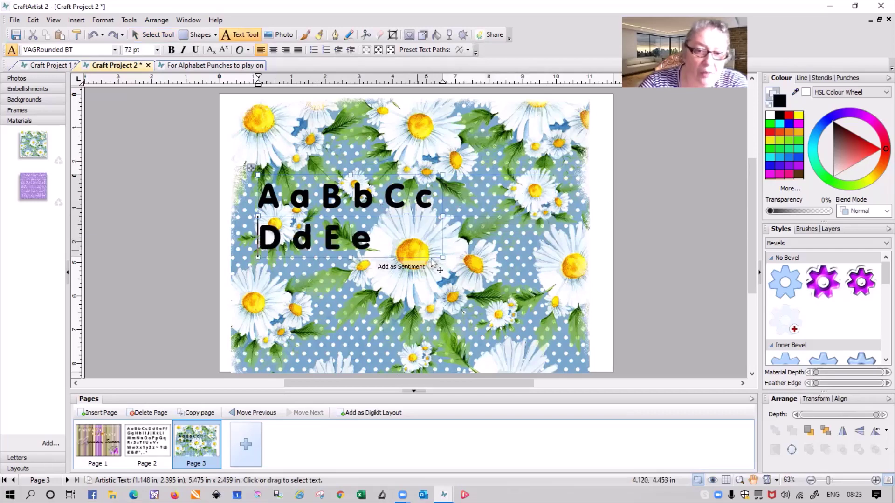
{"action": "left_click_drag", "start_coordinate": [442, 257], "coordinate": [589, 444]}
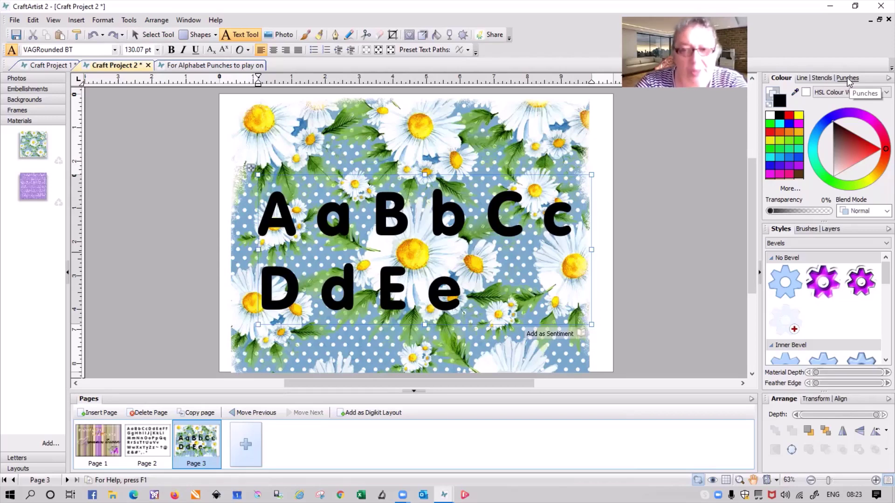
- Show the My Digikit punches and bring up the prompt for adding a category, leaving it without adding one
{"action": "left_click", "coordinate": [823, 87]}
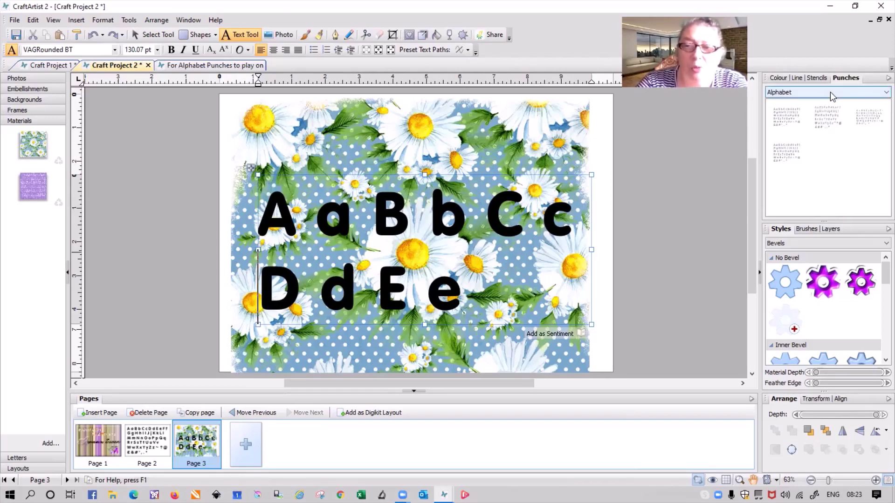
{"action": "left_click", "coordinate": [829, 94]}
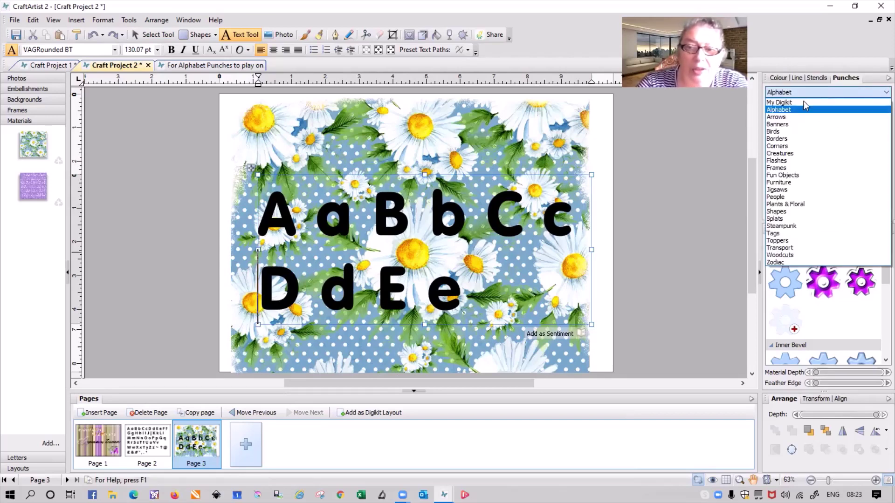
{"action": "left_click", "coordinate": [806, 103]}
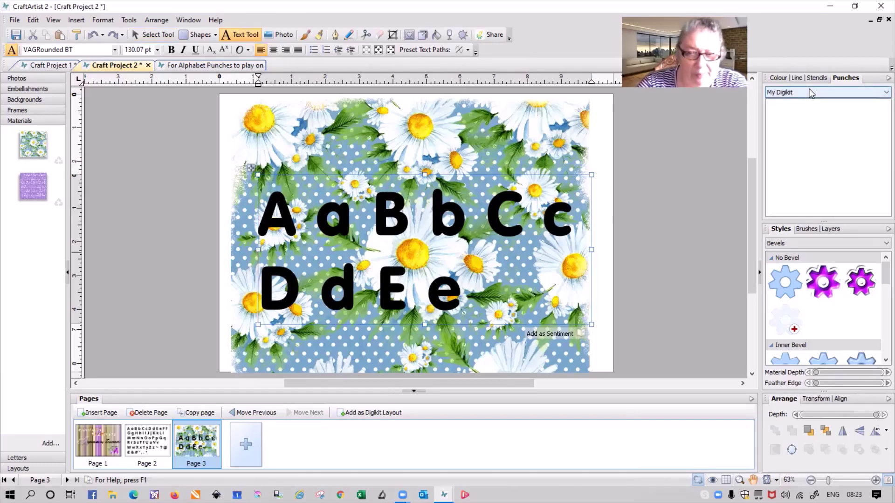
{"action": "right_click", "coordinate": [799, 117]}
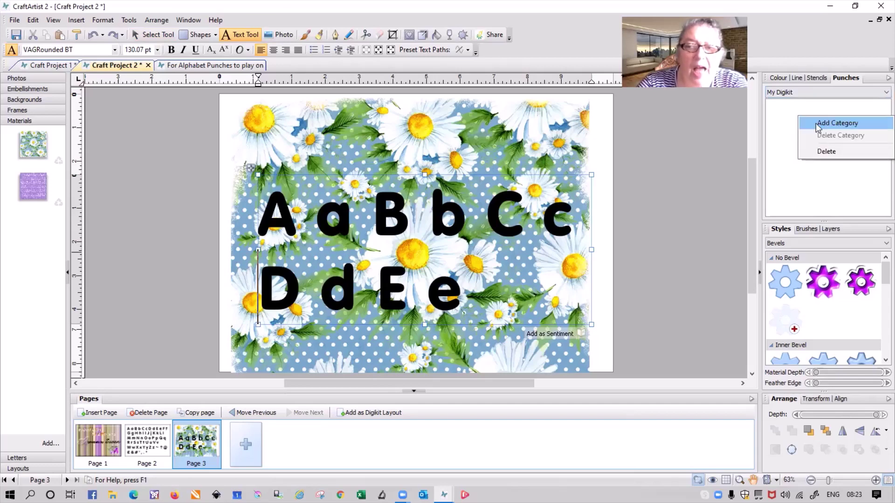
{"action": "left_click", "coordinate": [852, 123]}
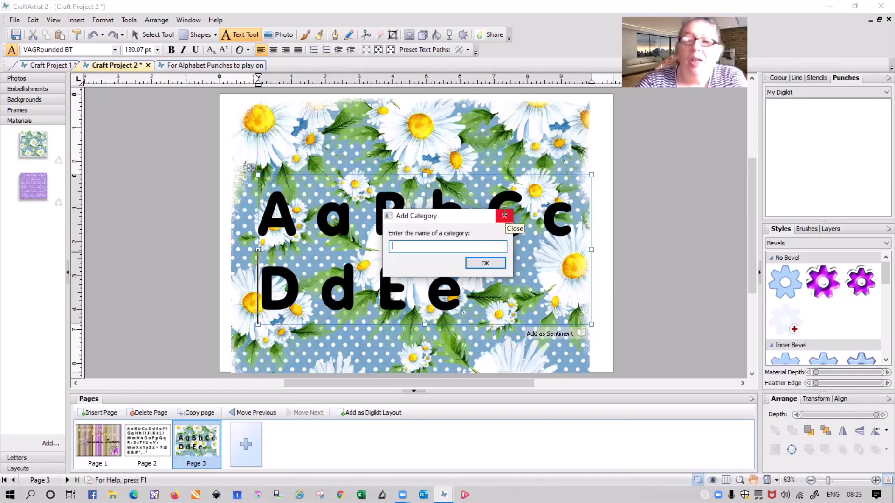
{"action": "key", "text": "Escape"}
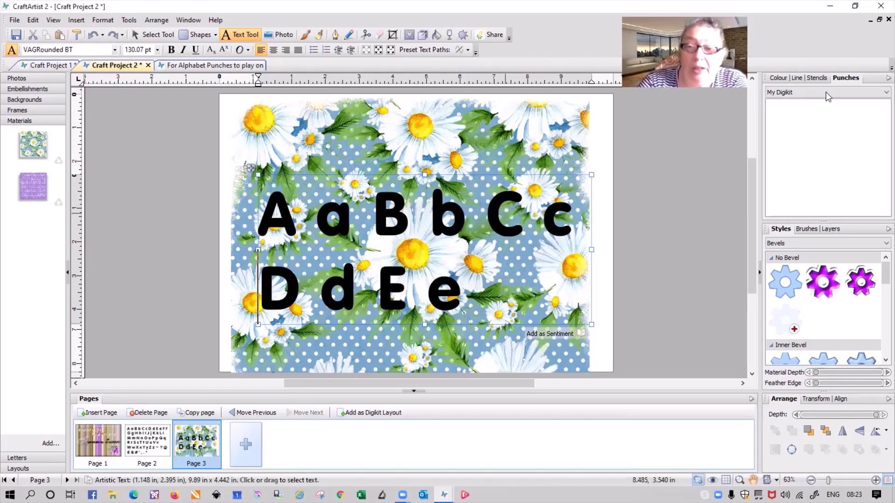
- Switch to the Alphabet punch category and add the two-line lettering to it as a new punch
{"action": "left_click", "coordinate": [795, 95]}
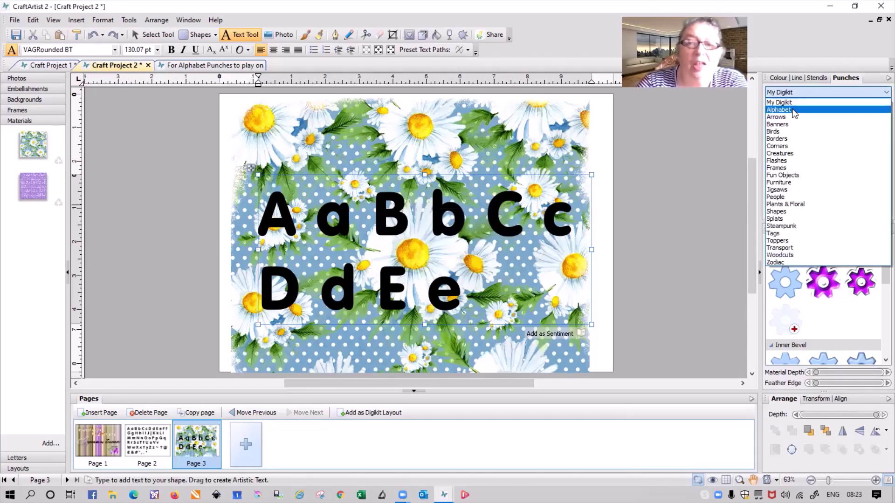
{"action": "left_click", "coordinate": [794, 110]}
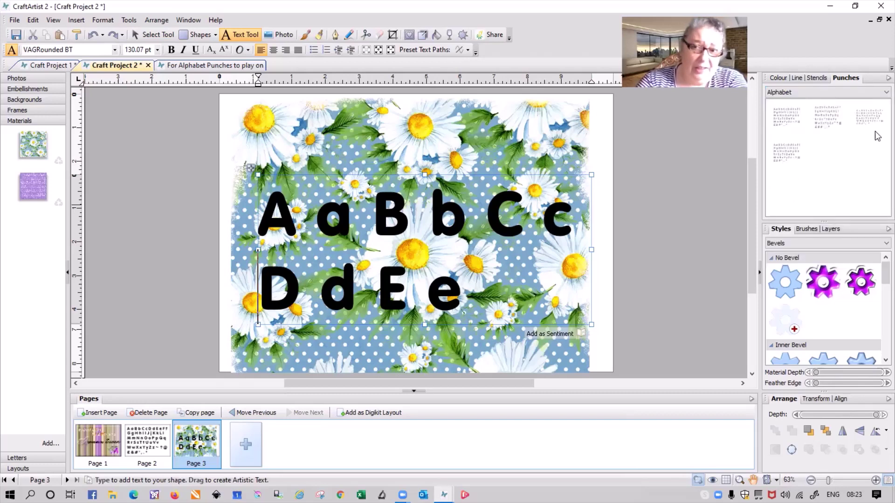
{"action": "left_click", "coordinate": [800, 164]}
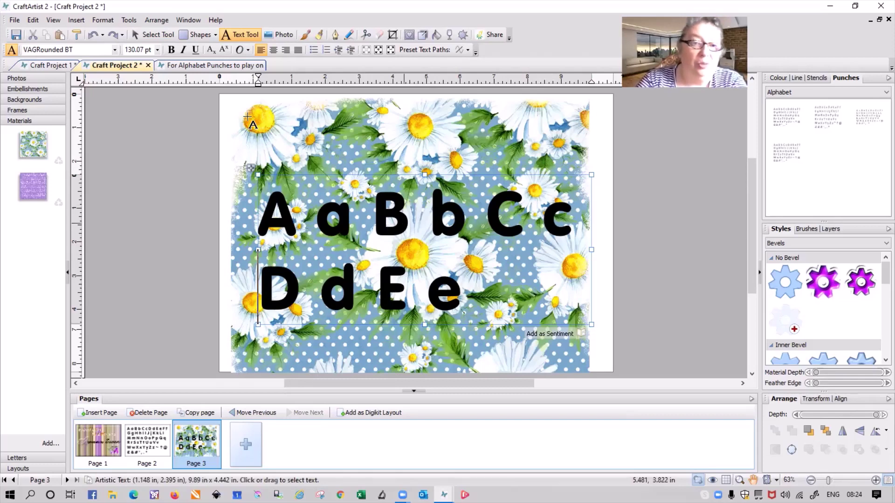
{"action": "left_click", "coordinate": [152, 40]}
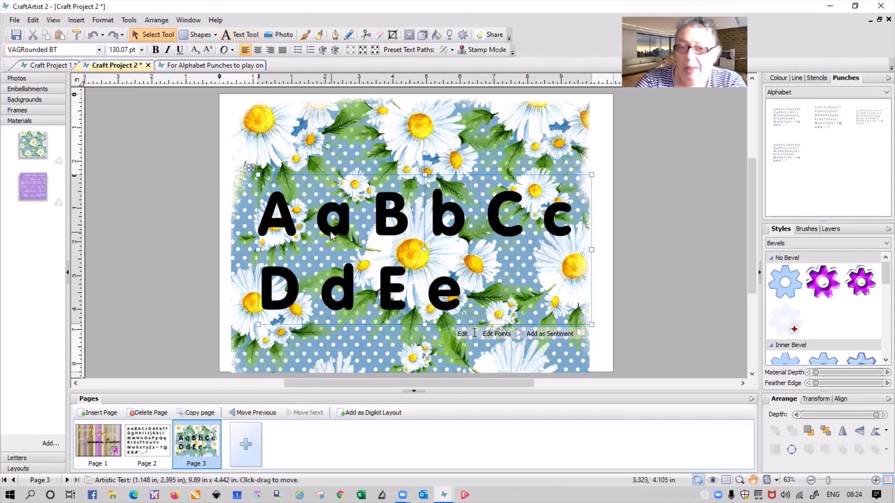
{"action": "left_click_drag", "start_coordinate": [430, 223], "coordinate": [827, 172]}
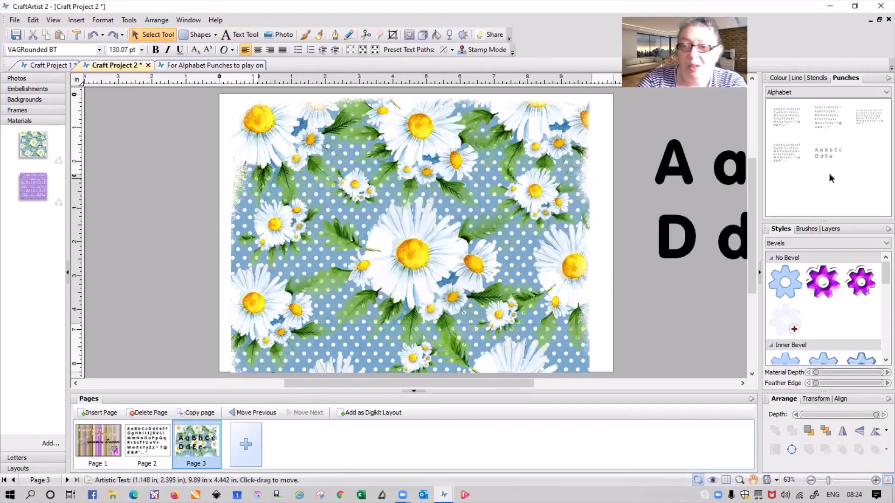
{"action": "key", "text": "Delete"}
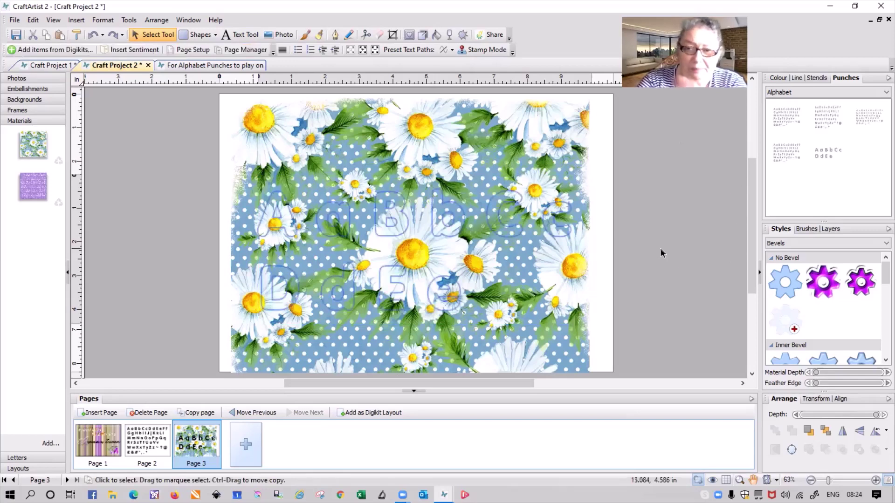
- Place the new letters punch over the daisy material and delete the original black lettering
{"action": "left_click", "coordinate": [818, 158]}
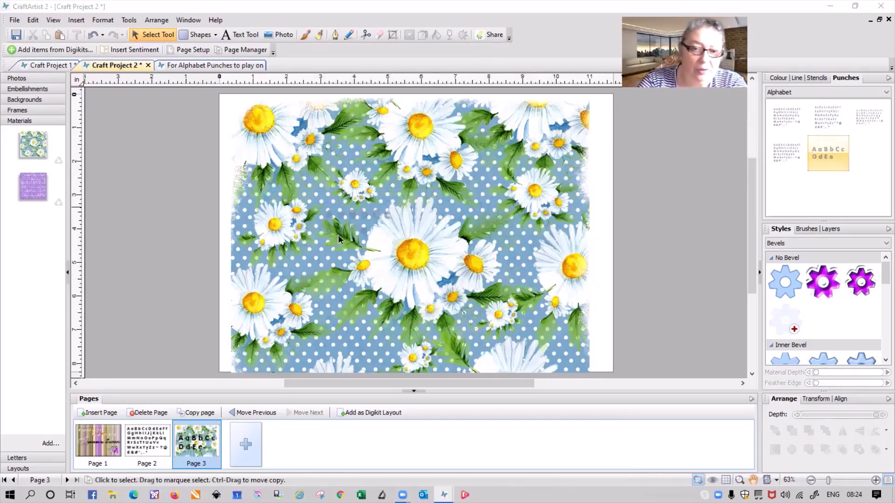
{"action": "left_click", "coordinate": [420, 248]}
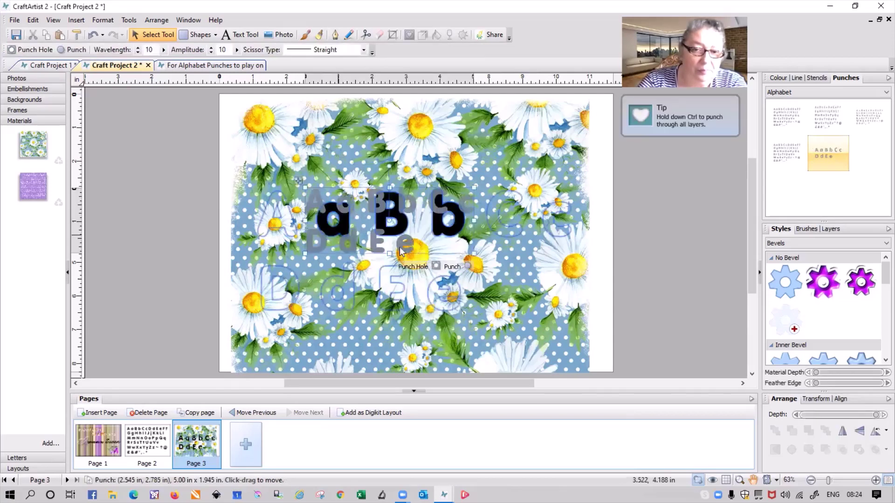
{"action": "left_click_drag", "start_coordinate": [404, 251], "coordinate": [435, 222]}
{"action": "left_click", "coordinate": [436, 223]}
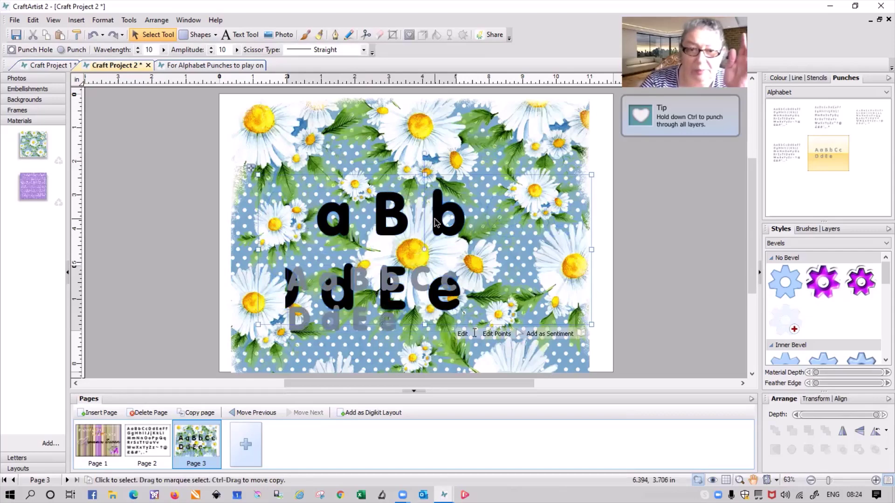
{"action": "key", "text": "Delete"}
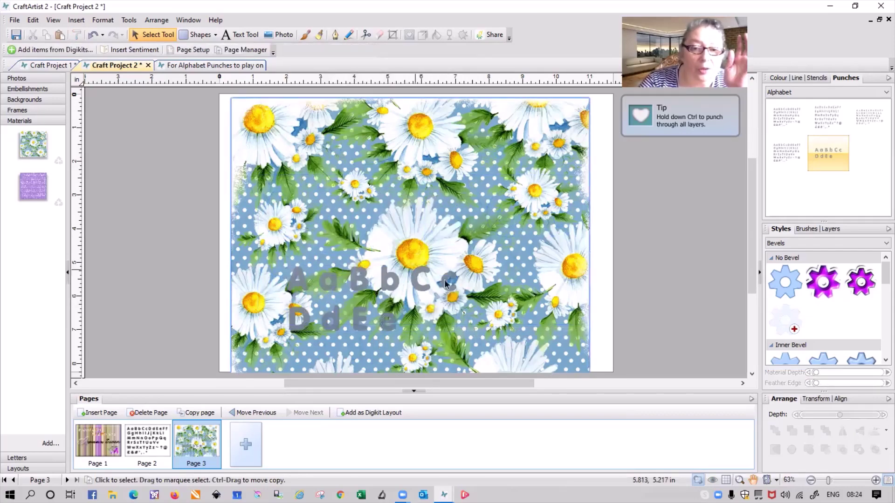
- Enlarge the letters punch to about 9.39 by 3.67 in and position it within the edges of the daisy material
{"action": "left_click", "coordinate": [456, 268]}
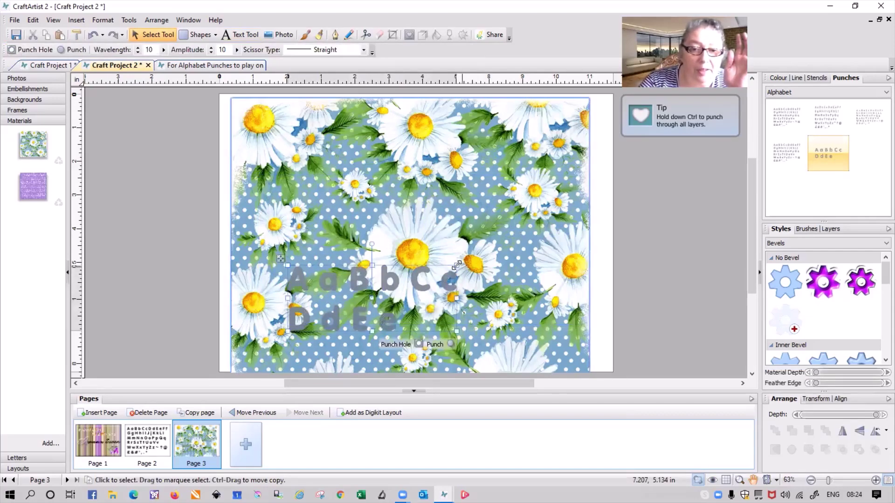
{"action": "left_click_drag", "start_coordinate": [456, 265], "coordinate": [562, 210]}
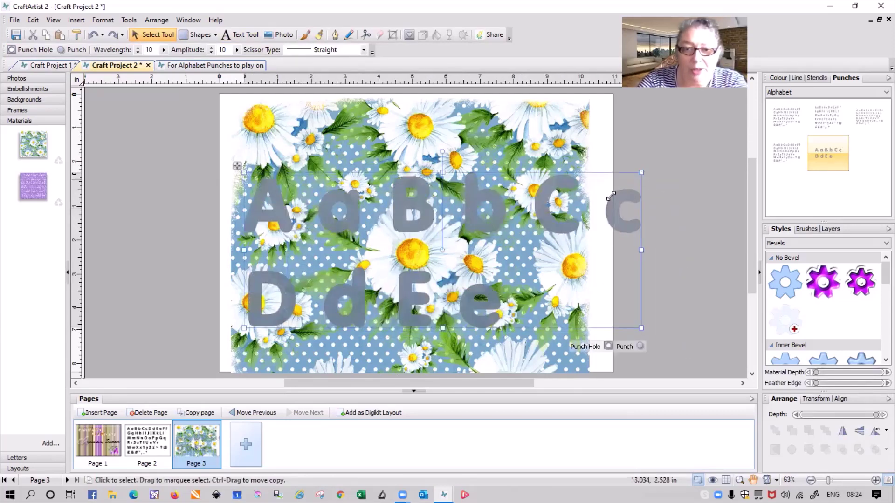
{"action": "left_click_drag", "start_coordinate": [601, 204], "coordinate": [559, 349]}
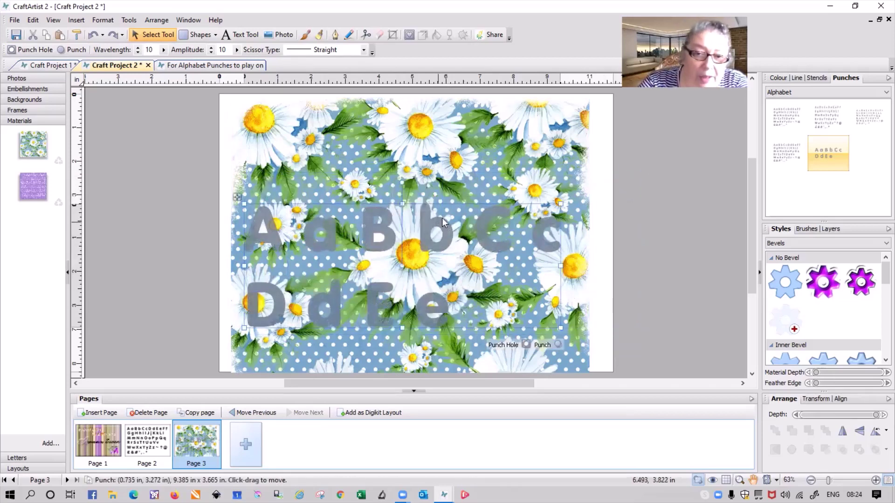
{"action": "left_click_drag", "start_coordinate": [441, 218], "coordinate": [444, 222]}
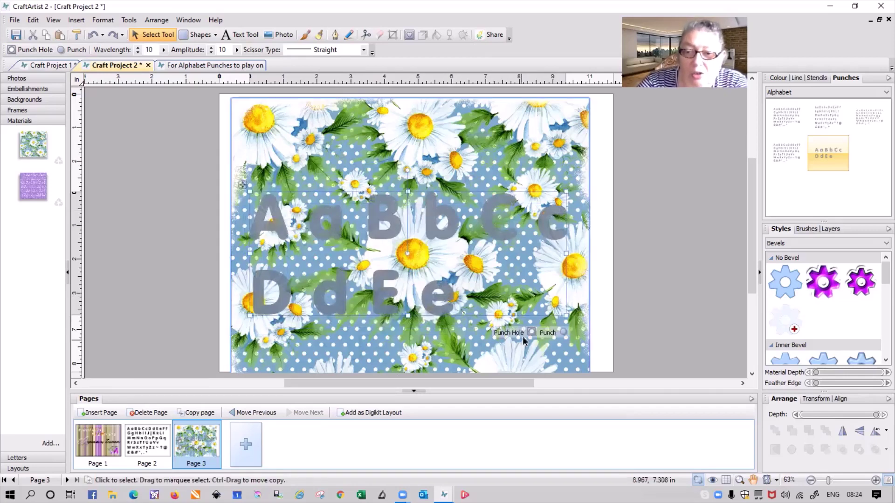
- Punch the letters out of the daisy material and delete the surrounding leftover material
{"action": "left_click", "coordinate": [550, 334]}
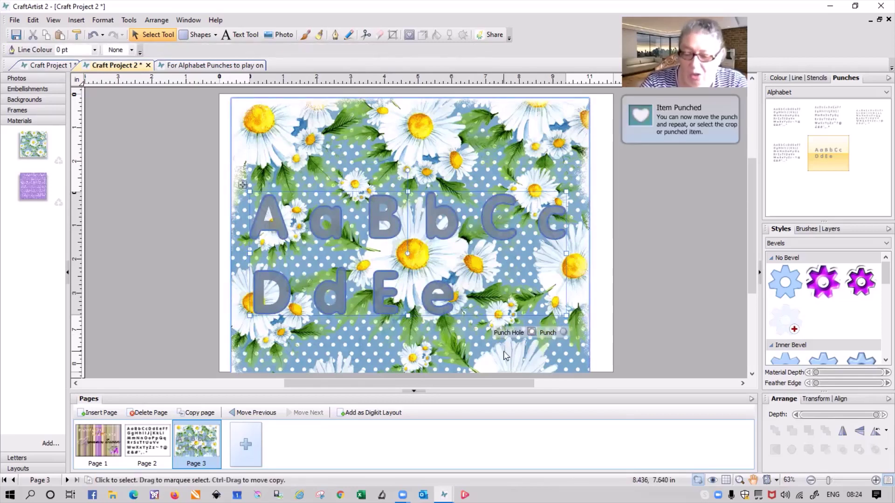
{"action": "left_click", "coordinate": [505, 356]}
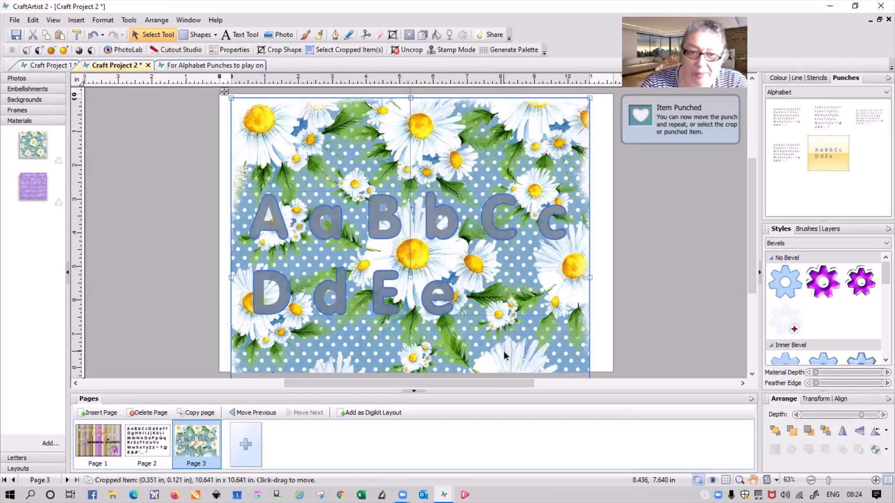
{"action": "key", "text": "Delete"}
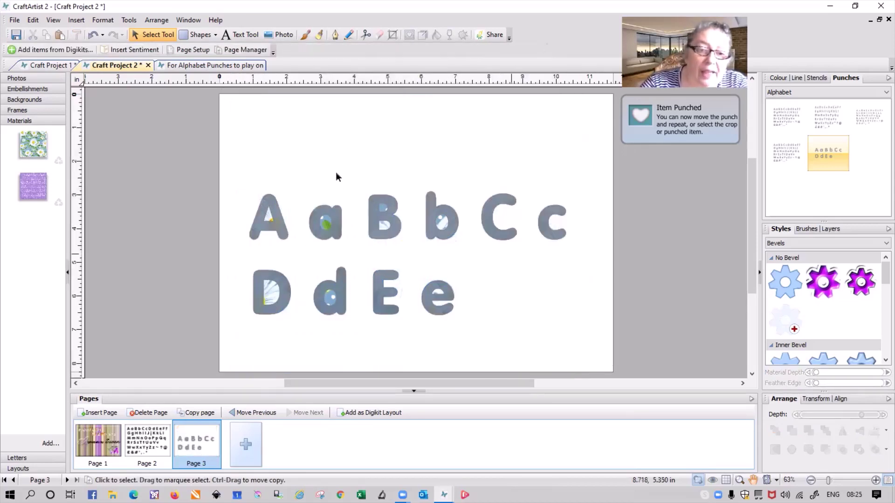
- Delete the leftover daisy pieces inside the letters and remove the grey punch covering them
{"action": "left_click_drag", "start_coordinate": [307, 130], "coordinate": [469, 348]}
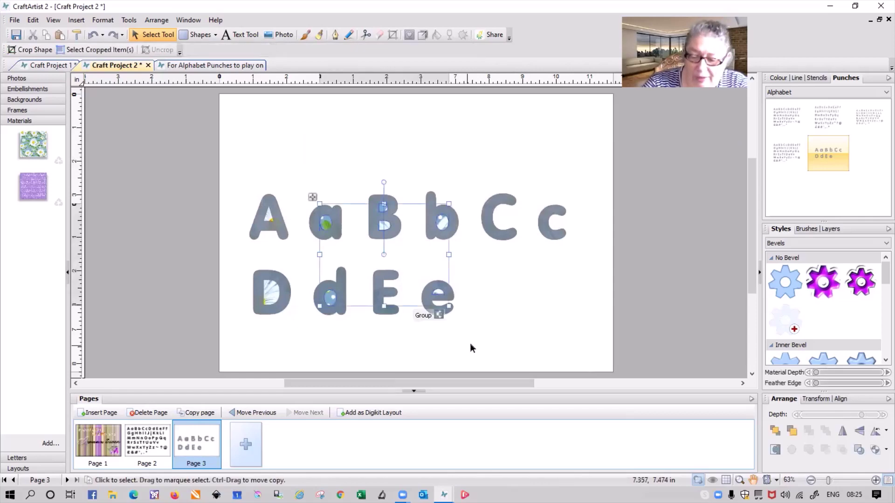
{"action": "left_click", "coordinate": [261, 245]}
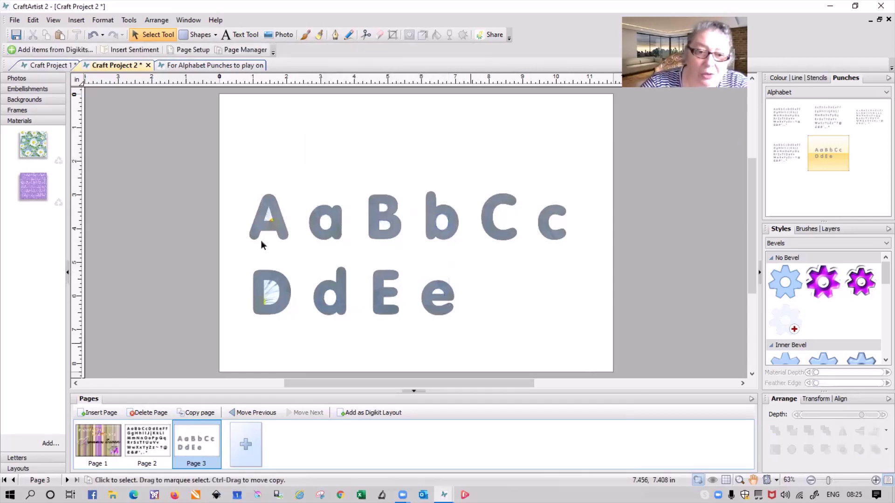
{"action": "left_click_drag", "start_coordinate": [220, 204], "coordinate": [304, 371]}
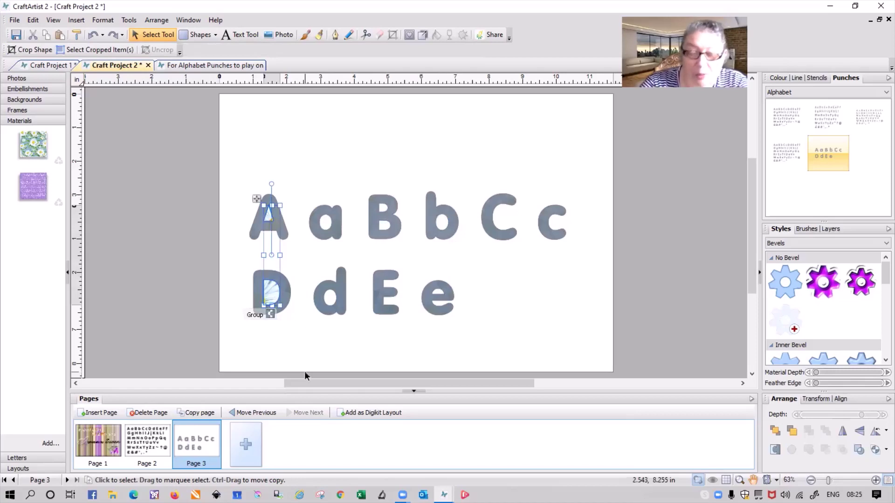
{"action": "left_click", "coordinate": [304, 371]}
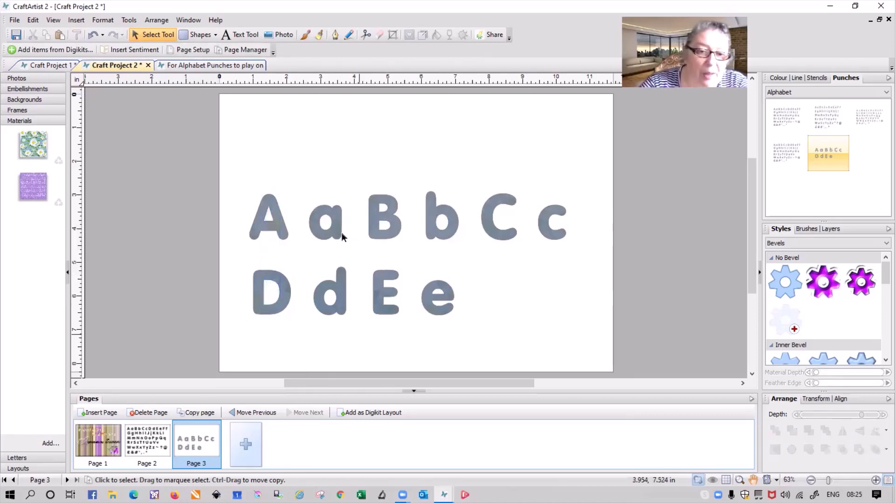
{"action": "left_click_drag", "start_coordinate": [471, 166], "coordinate": [692, 293]}
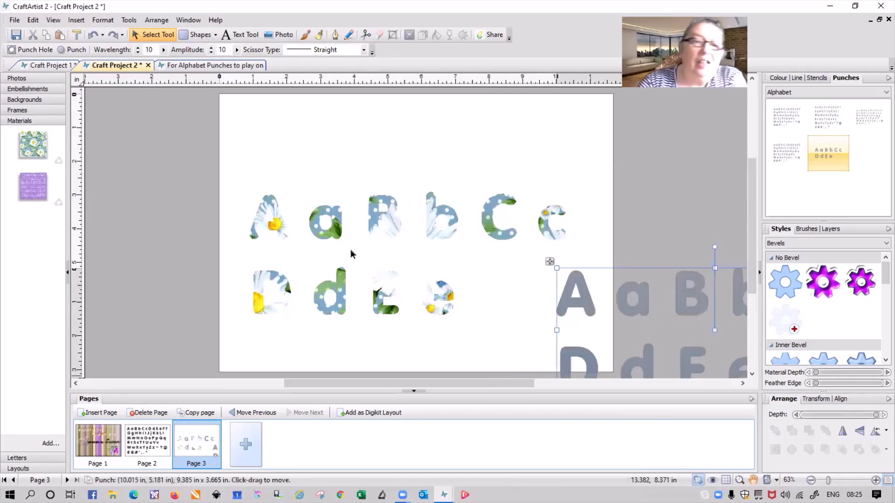
{"action": "left_click", "coordinate": [239, 183]}
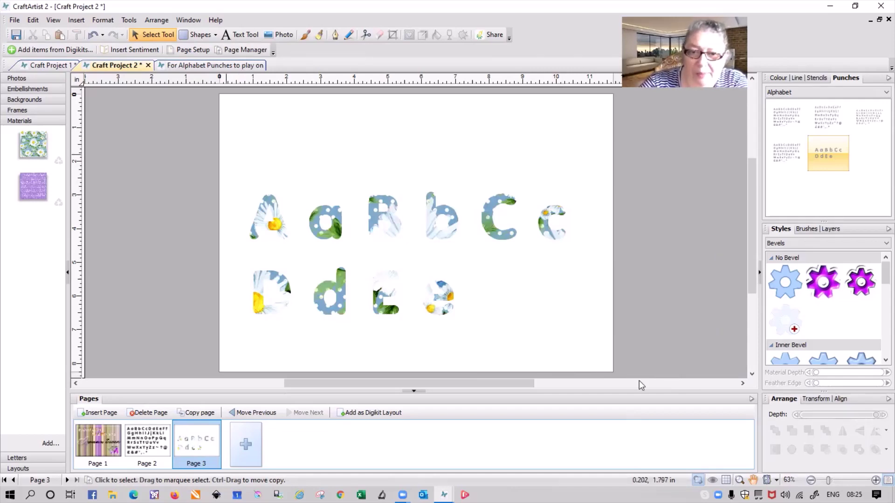
- Select all the punched daisy letters and give them a solid 1.0 pt outline
{"action": "key", "text": "ctrl+a"}
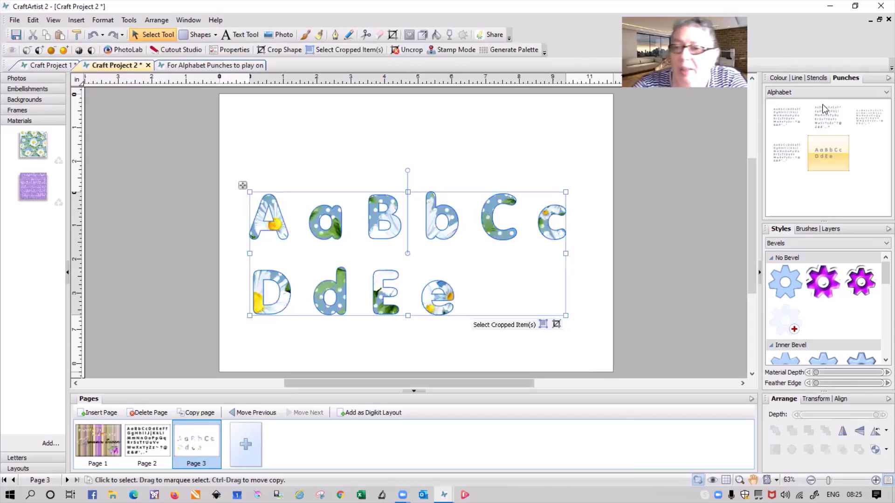
{"action": "left_click", "coordinate": [797, 77]}
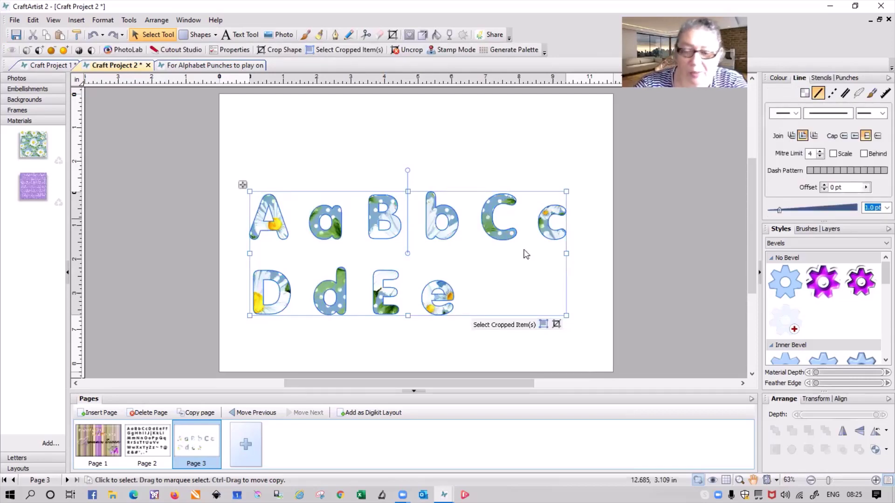
- Make the outline of the daisy letters black and set its thickness to 1.6 pt
{"action": "left_click", "coordinate": [778, 78]}
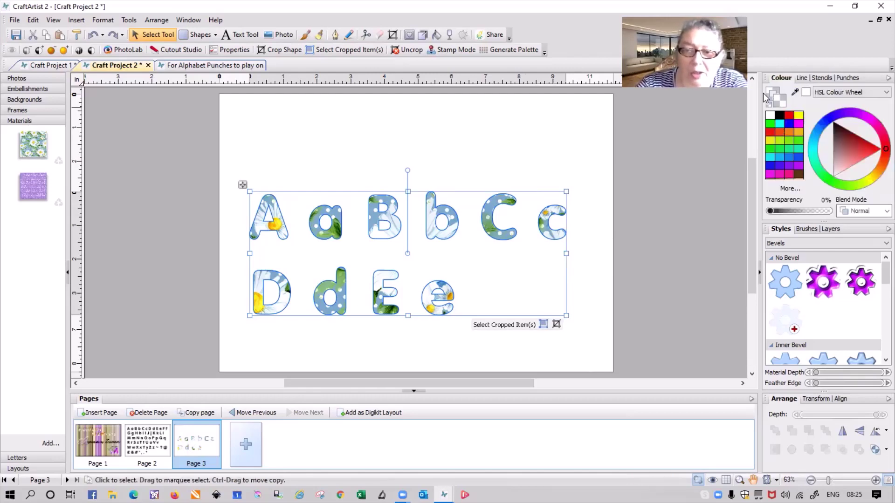
{"action": "left_click", "coordinate": [780, 115]}
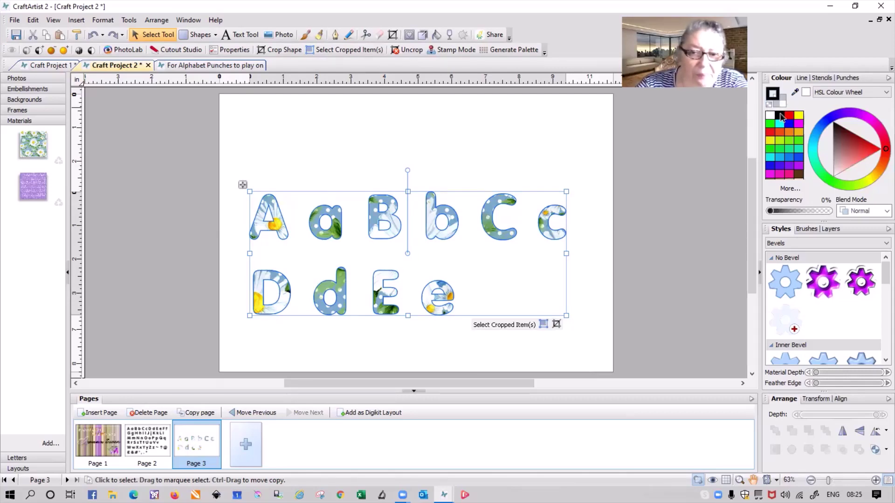
{"action": "left_click", "coordinate": [802, 79]}
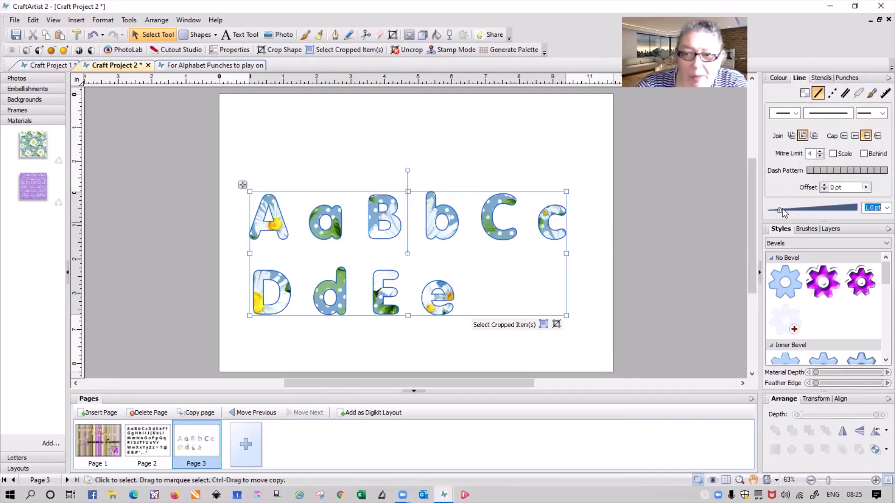
{"action": "left_click_drag", "start_coordinate": [785, 212], "coordinate": [769, 211]}
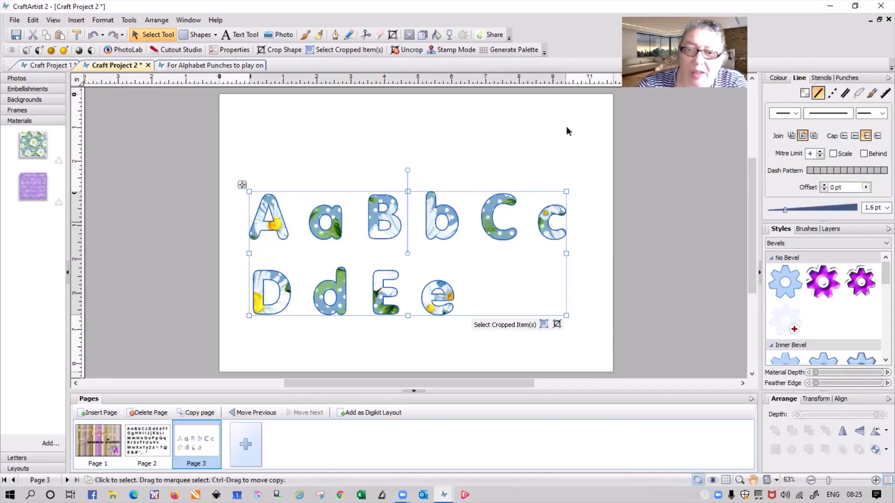
{"action": "left_click", "coordinate": [583, 126]}
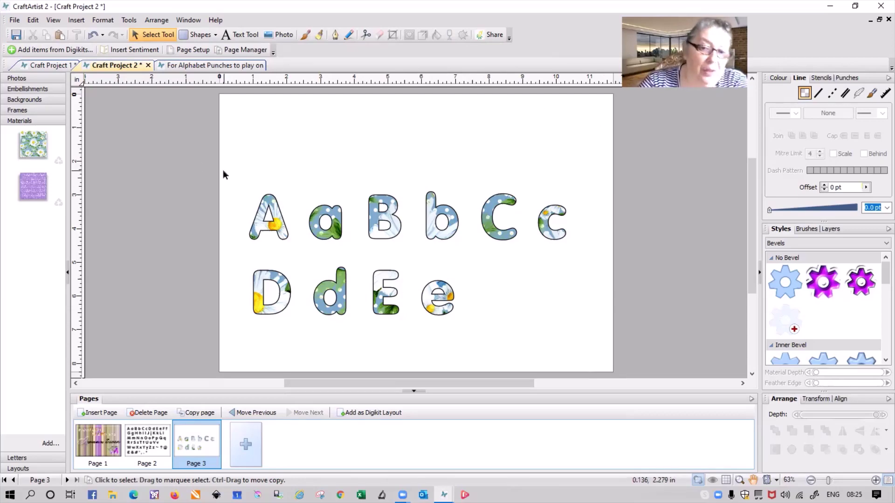
- Reselect the daisy letters, try an Emboss bevel and the second Pillow bevel, and apply the third, strongest Pillow bevel
{"action": "left_click_drag", "start_coordinate": [616, 347], "coordinate": [530, 342]}
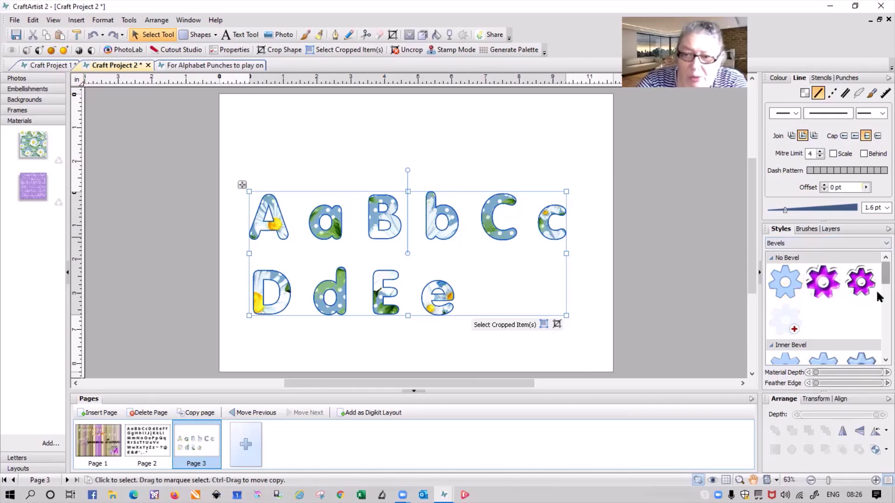
{"action": "scroll", "coordinate": [876, 294], "scroll_direction": "down", "scroll_amount": 2}
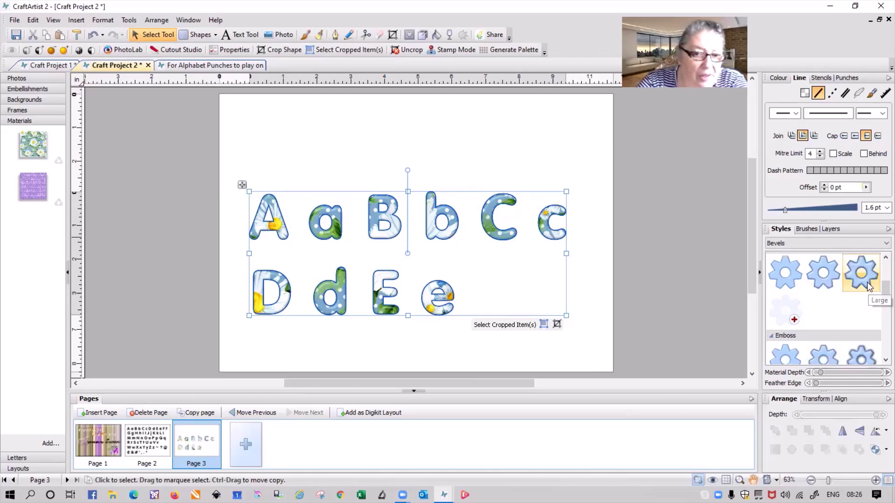
{"action": "left_click", "coordinate": [861, 357]}
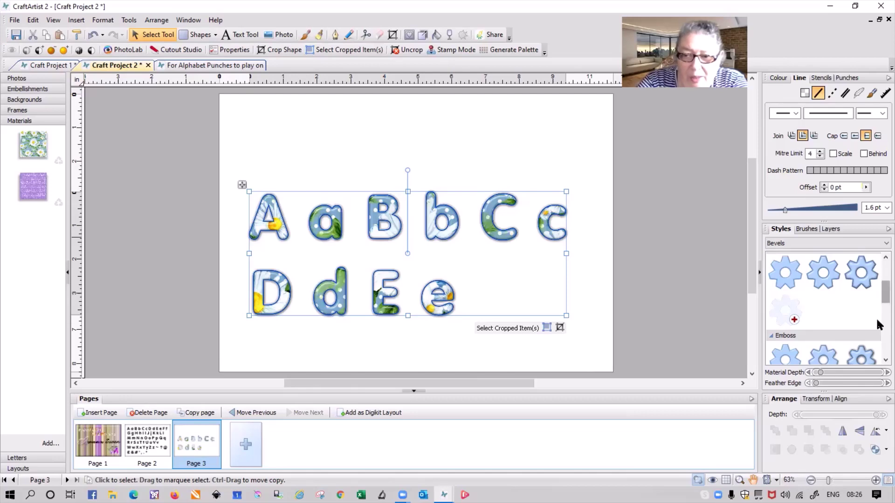
{"action": "scroll", "coordinate": [876, 317], "scroll_direction": "down", "scroll_amount": 3}
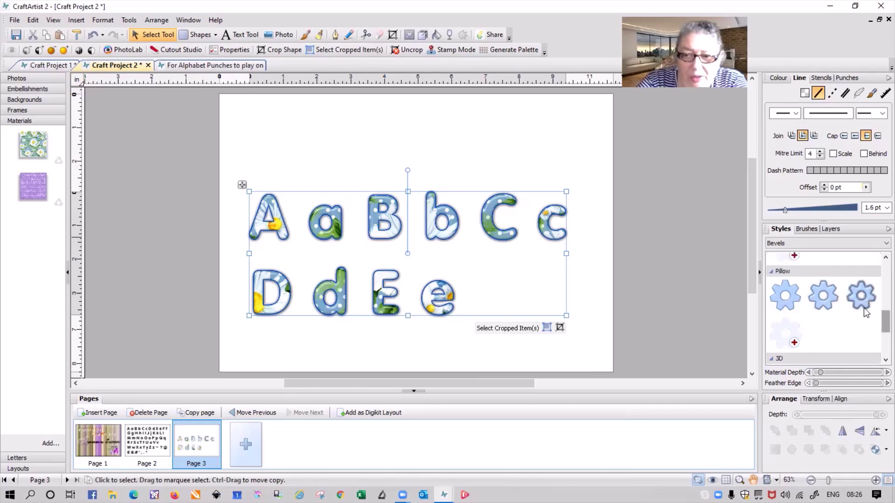
{"action": "left_click", "coordinate": [817, 301]}
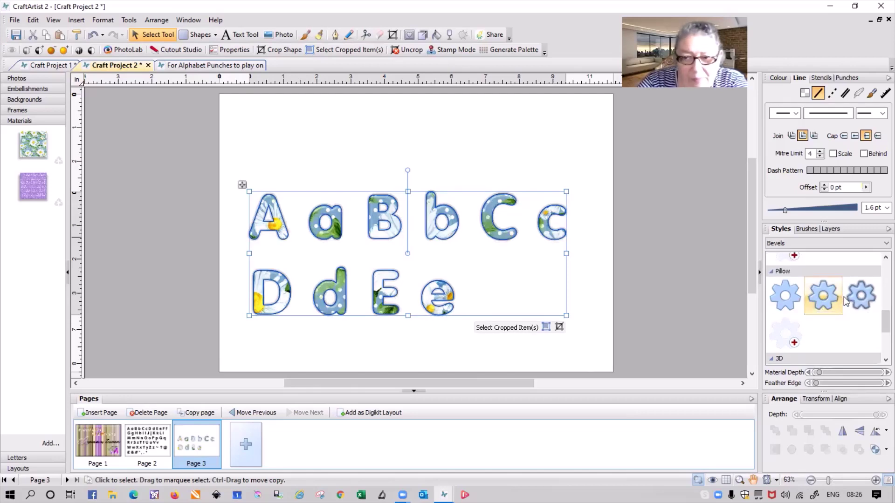
{"action": "left_click", "coordinate": [849, 299]}
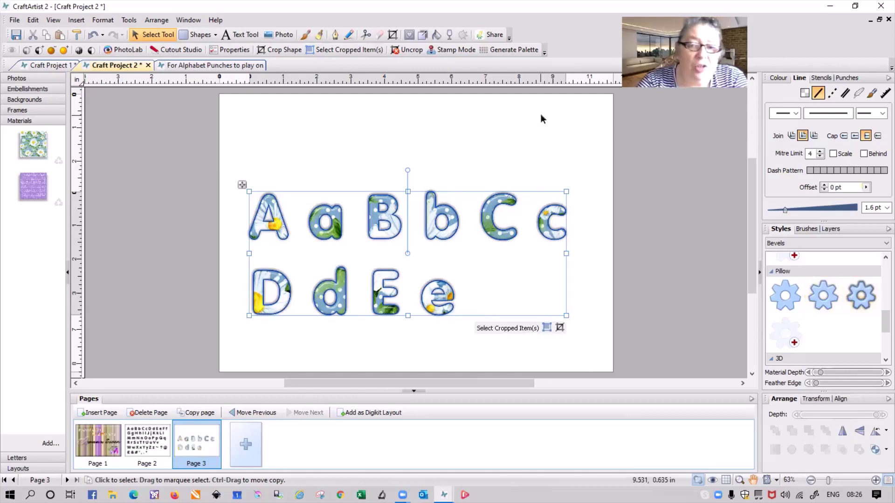
- Look through the Instant Effects styles, including the Animals, Edible and Elements categories, for a finish for the letters
{"action": "left_click", "coordinate": [792, 242]}
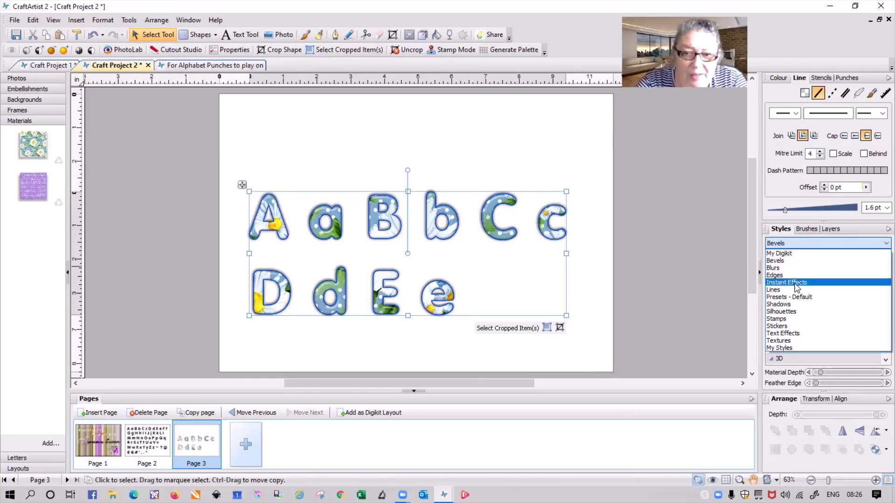
{"action": "left_click", "coordinate": [796, 283]}
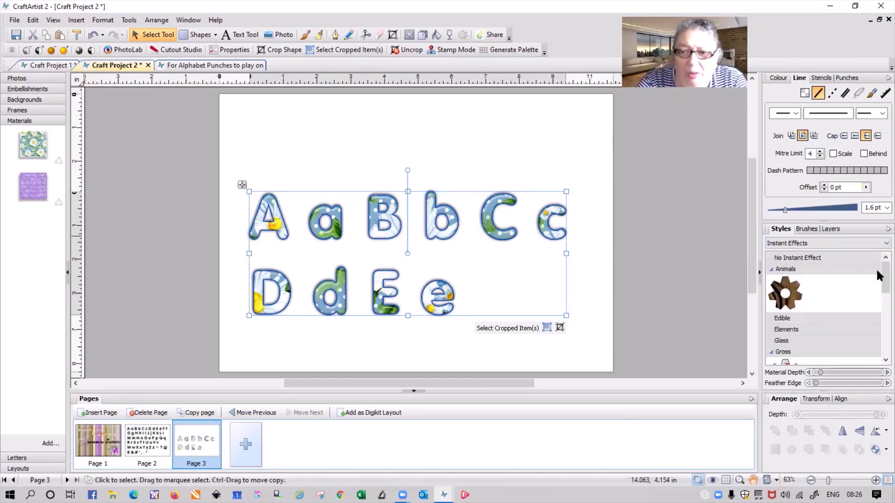
{"action": "scroll", "coordinate": [877, 308], "scroll_direction": "down", "scroll_amount": 3}
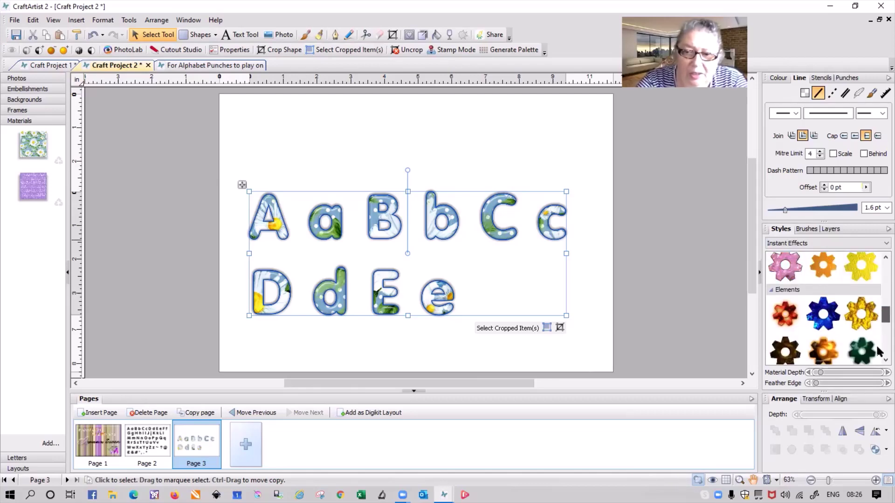
{"action": "scroll", "coordinate": [878, 354], "scroll_direction": "down", "scroll_amount": 2}
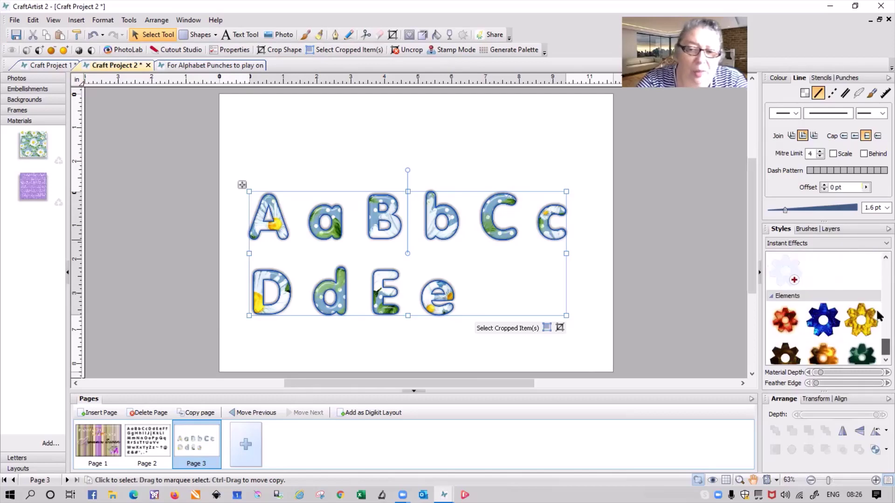
{"action": "scroll", "coordinate": [876, 300], "scroll_direction": "up", "scroll_amount": 4}
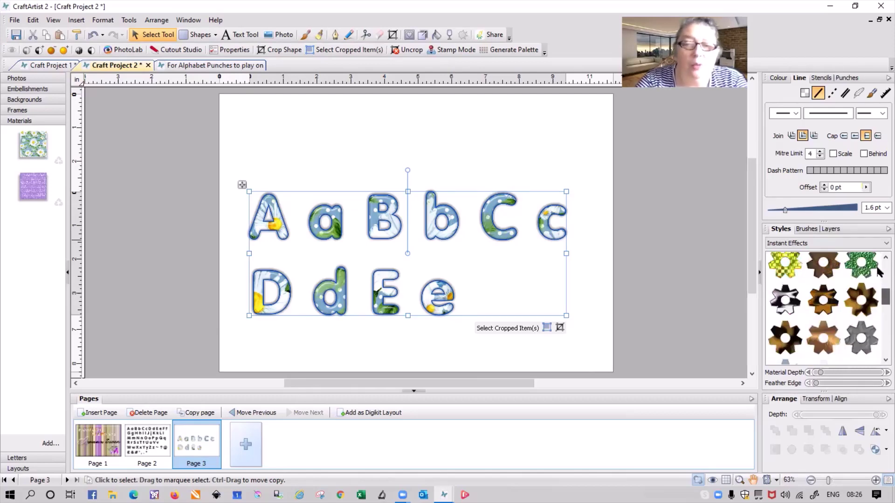
{"action": "scroll", "coordinate": [878, 269], "scroll_direction": "down", "scroll_amount": 2}
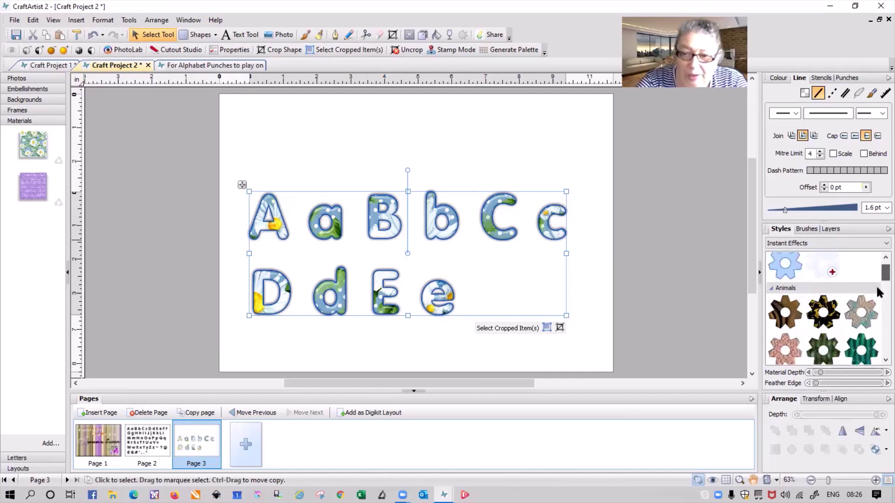
{"action": "scroll", "coordinate": [878, 317], "scroll_direction": "down", "scroll_amount": 3}
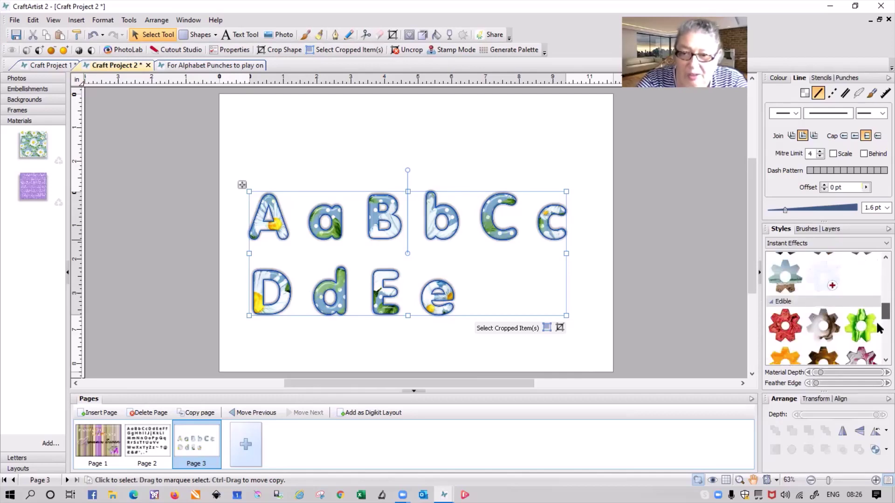
{"action": "scroll", "coordinate": [879, 347], "scroll_direction": "down", "scroll_amount": 3}
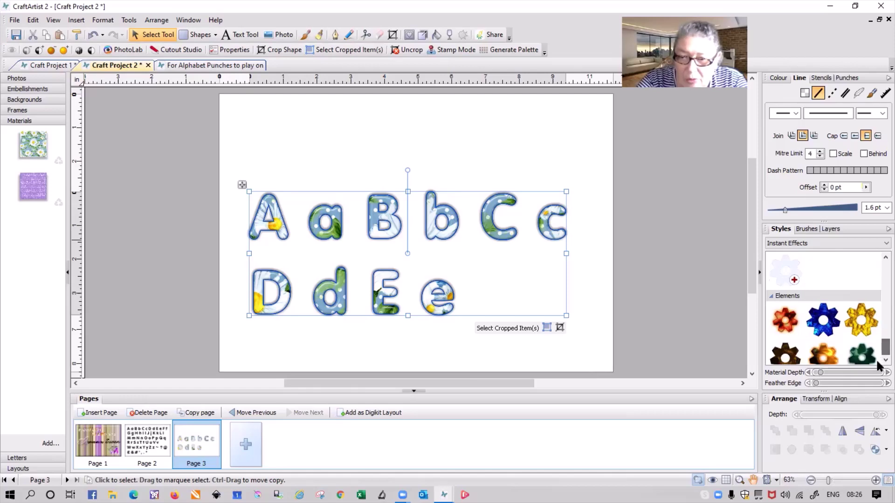
{"action": "scroll", "coordinate": [877, 363], "scroll_direction": "down", "scroll_amount": 3}
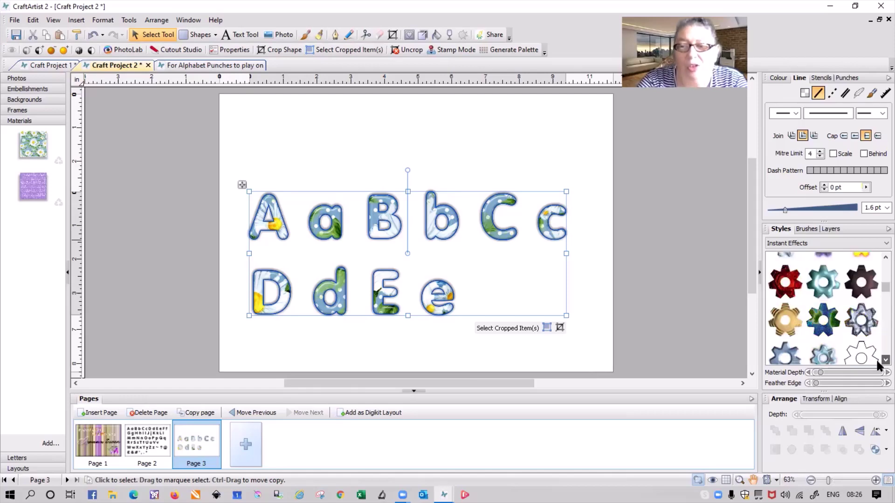
{"action": "scroll", "coordinate": [878, 364], "scroll_direction": "down", "scroll_amount": 2}
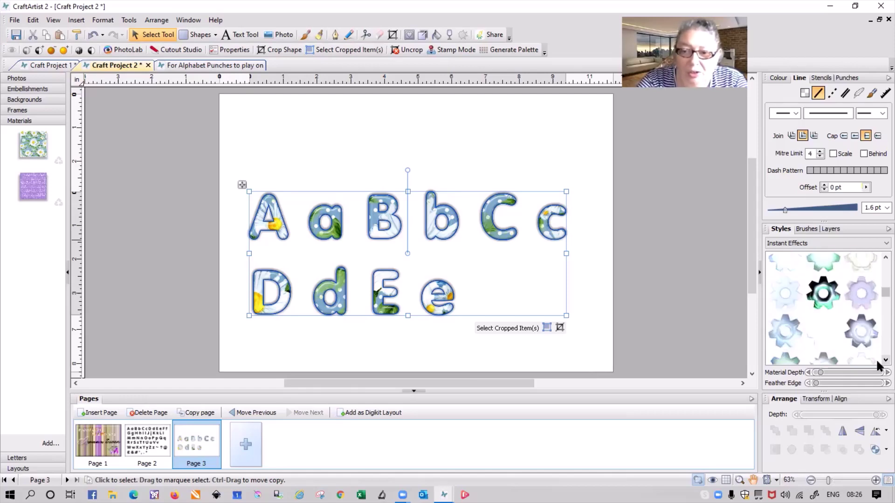
- Try pale translucent Instant Effects on the daisy letters and revert to the bevelled daisy look
{"action": "left_click", "coordinate": [789, 302]}
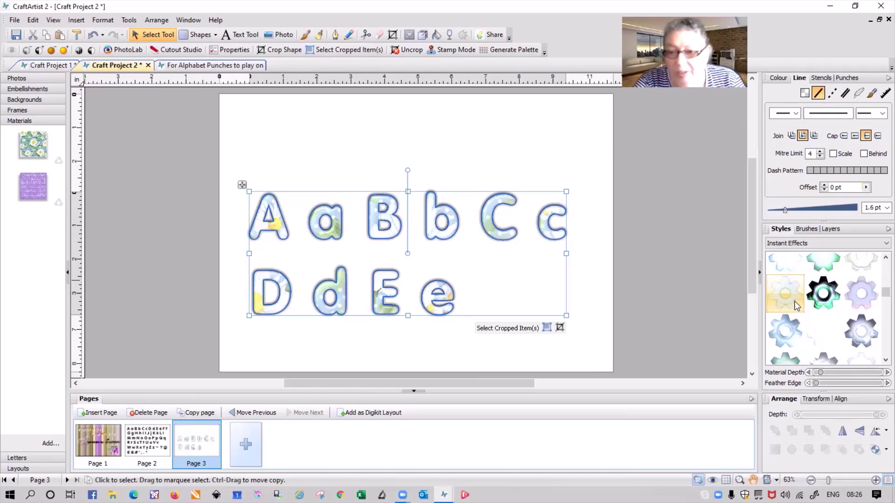
{"action": "left_click", "coordinate": [863, 268]}
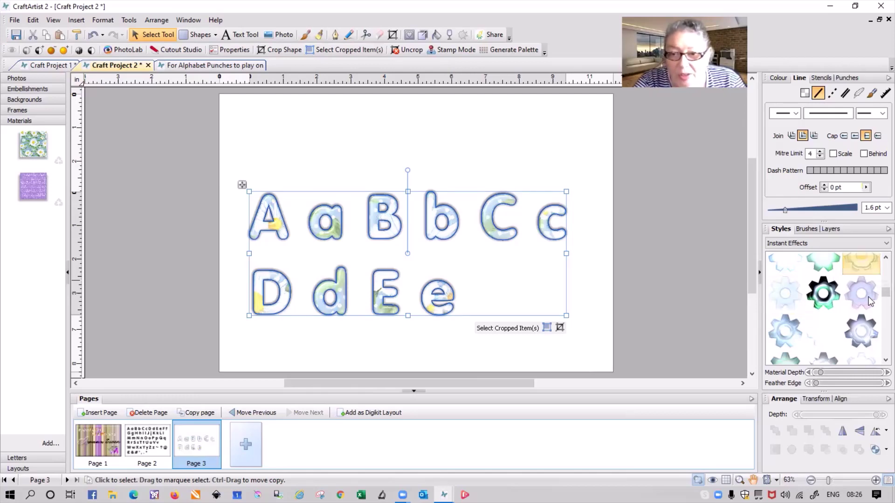
{"action": "left_click", "coordinate": [783, 343]}
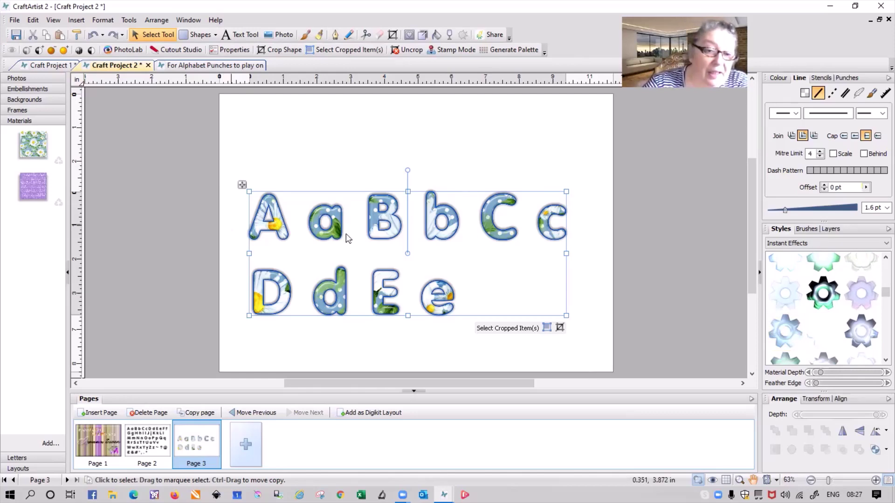
- Show the Digikit's Letters section and try adding the combined daisy letters as one item, cancelling the letter assignment
{"action": "left_click", "coordinate": [26, 459]}
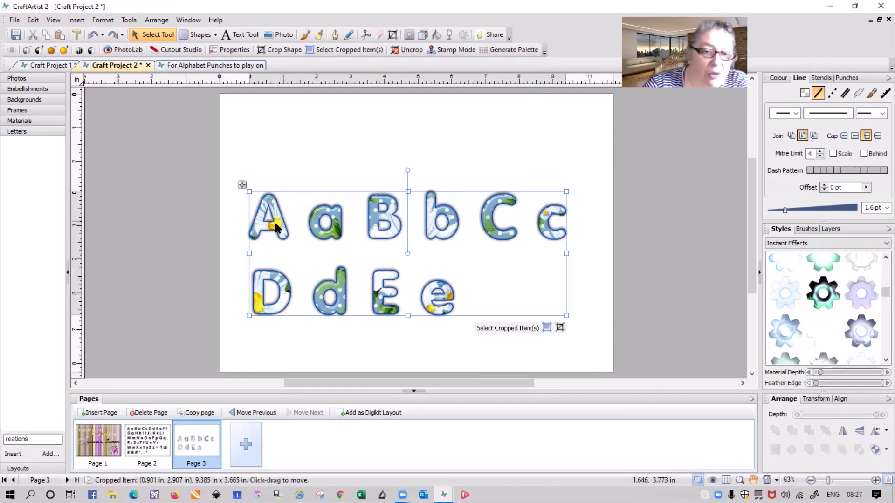
{"action": "left_click", "coordinate": [28, 185]}
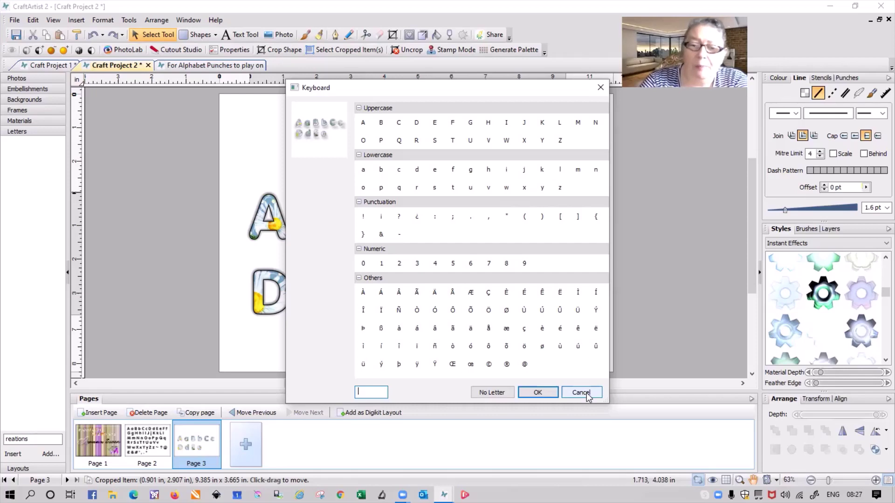
{"action": "left_click", "coordinate": [544, 392]}
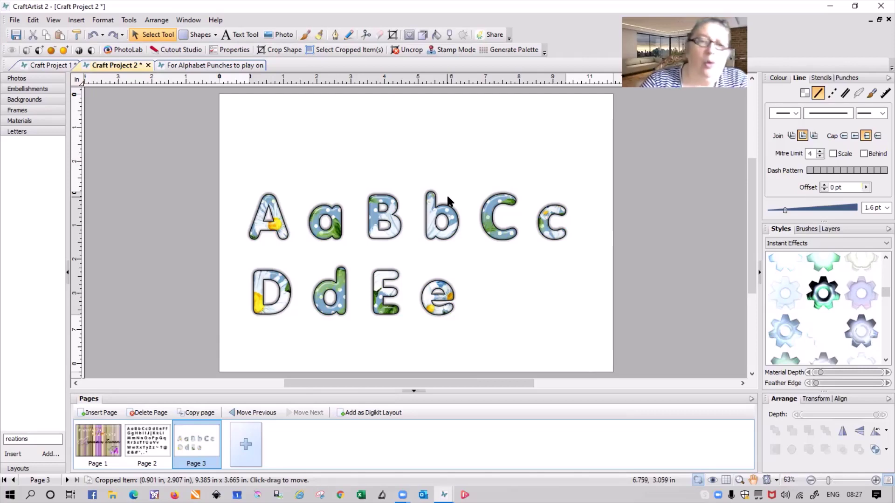
- Separate the combined daisy letters into individual items with a Scissors cut through the empty area beside the lowercase e
{"action": "left_click", "coordinate": [407, 202]}
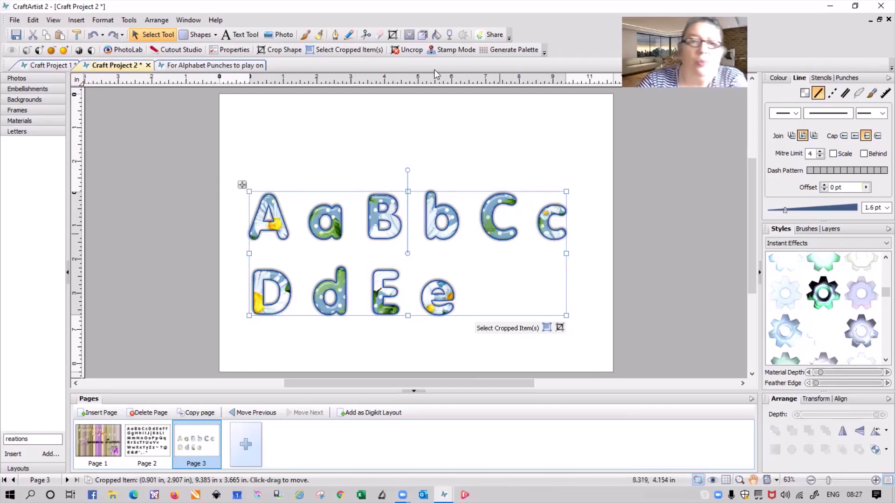
{"action": "left_click", "coordinate": [366, 36]}
{"action": "left_click_drag", "start_coordinate": [464, 253], "coordinate": [508, 293]}
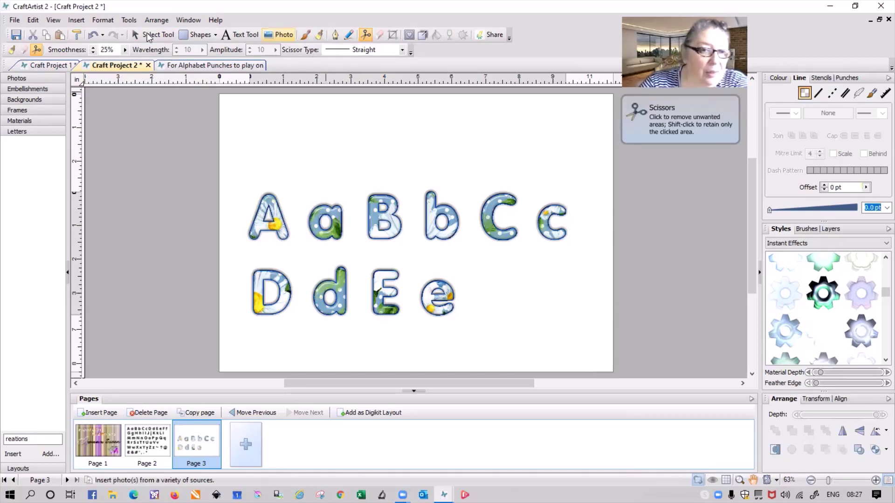
{"action": "left_click", "coordinate": [147, 37]}
- Add all ten daisy letters from the page to the Digikit's Letters section as separate, ungrouped items
{"action": "key", "text": "ctrl+a"}
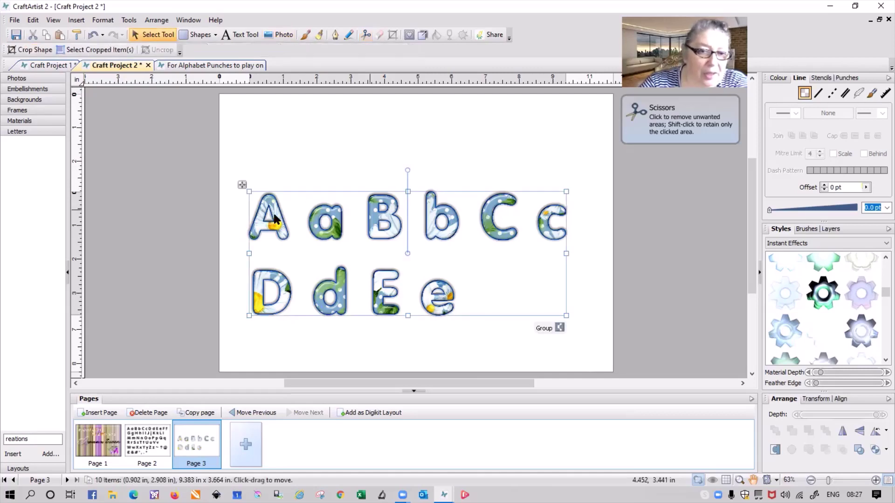
{"action": "key", "text": "Escape"}
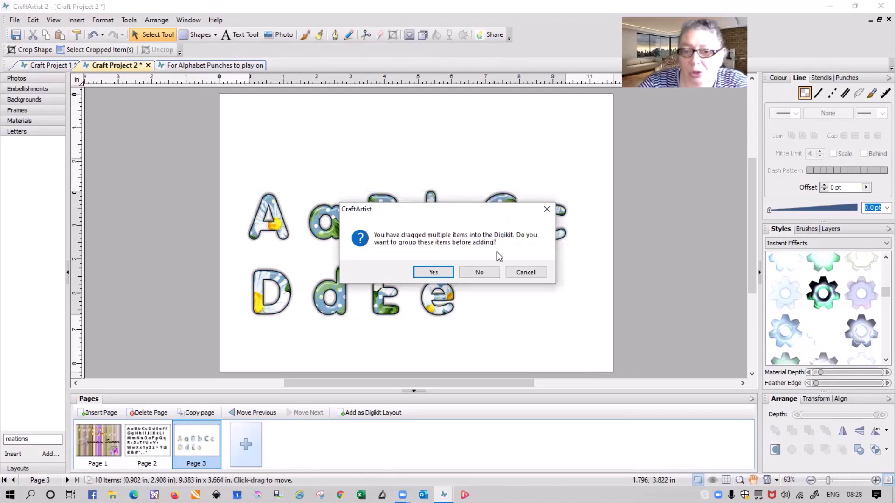
{"action": "left_click", "coordinate": [484, 276]}
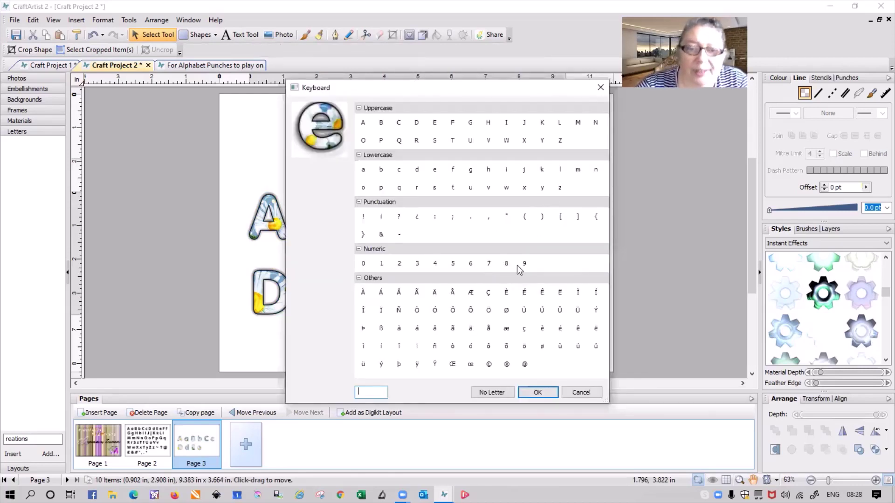
- Assign the matching keyboard characters e, E, D, d, b and A to the daisy letters being added to the Digikit
{"action": "left_click", "coordinate": [435, 174]}
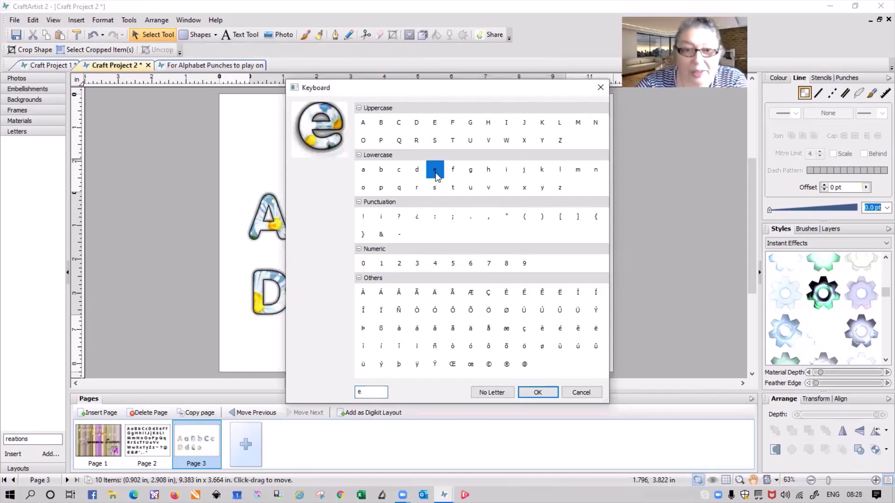
{"action": "left_click", "coordinate": [436, 172]}
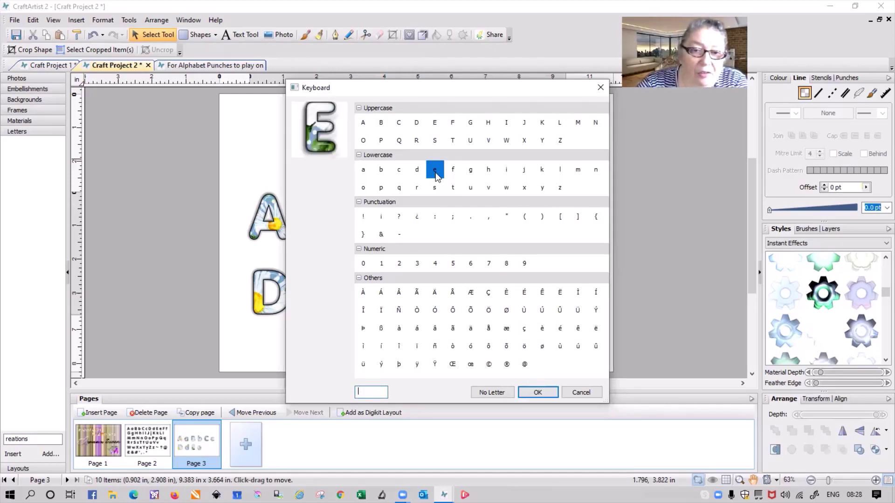
{"action": "left_click", "coordinate": [436, 125]}
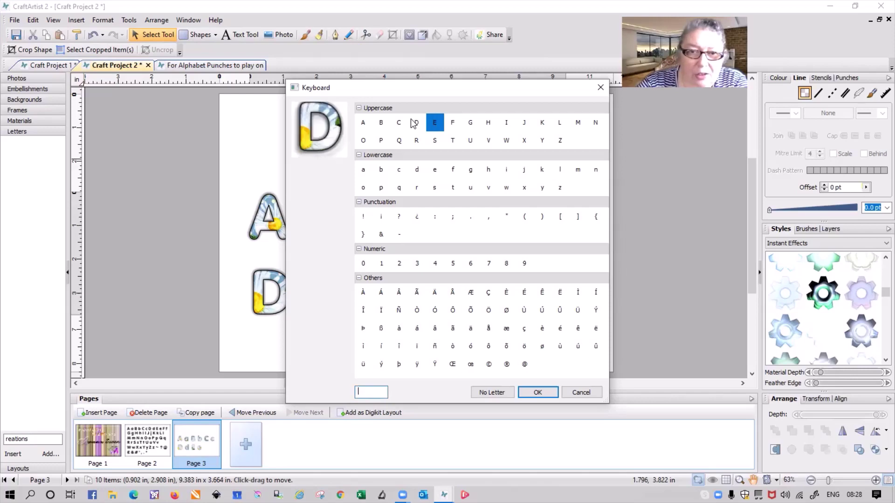
{"action": "left_click", "coordinate": [414, 123]}
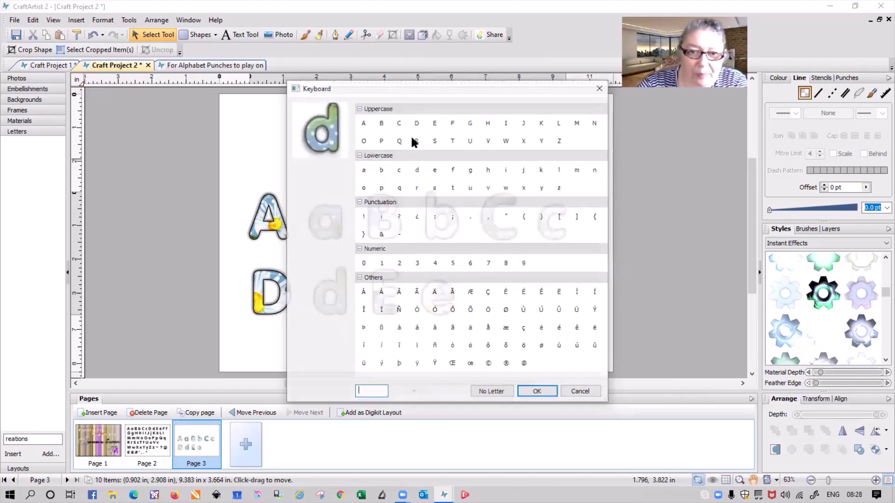
{"action": "left_click", "coordinate": [415, 172]}
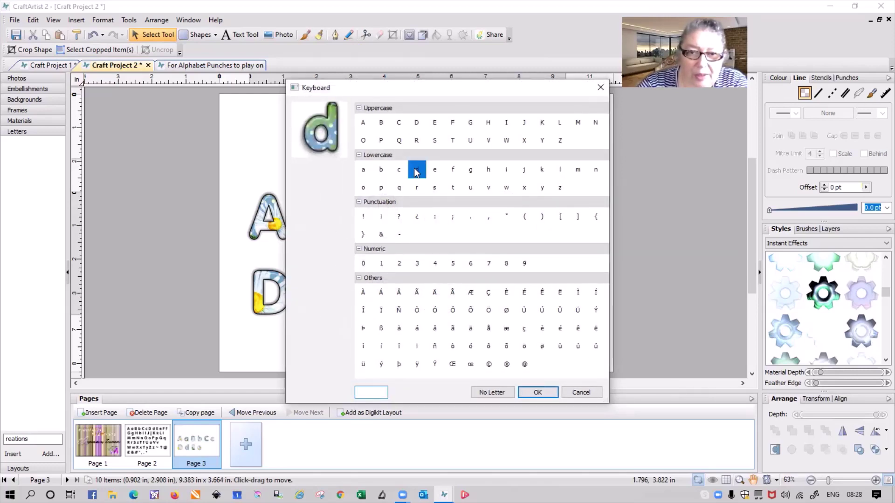
{"action": "left_click", "coordinate": [381, 171]}
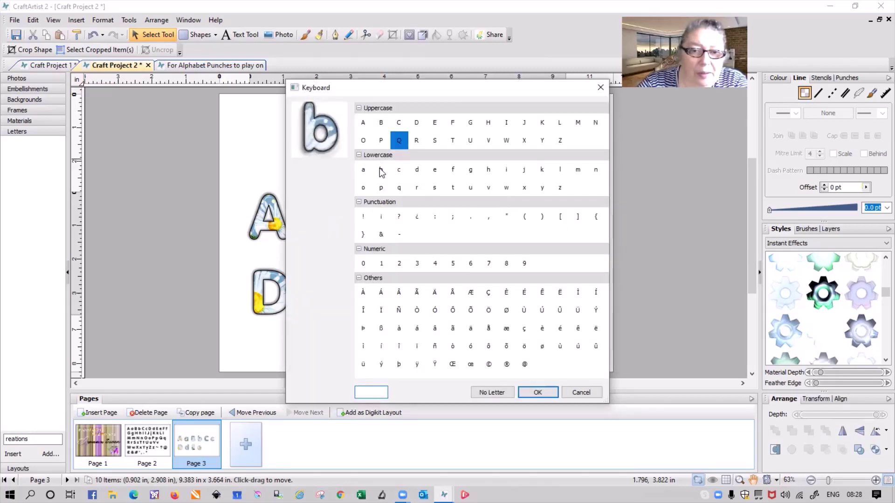
{"action": "left_click", "coordinate": [363, 123]}
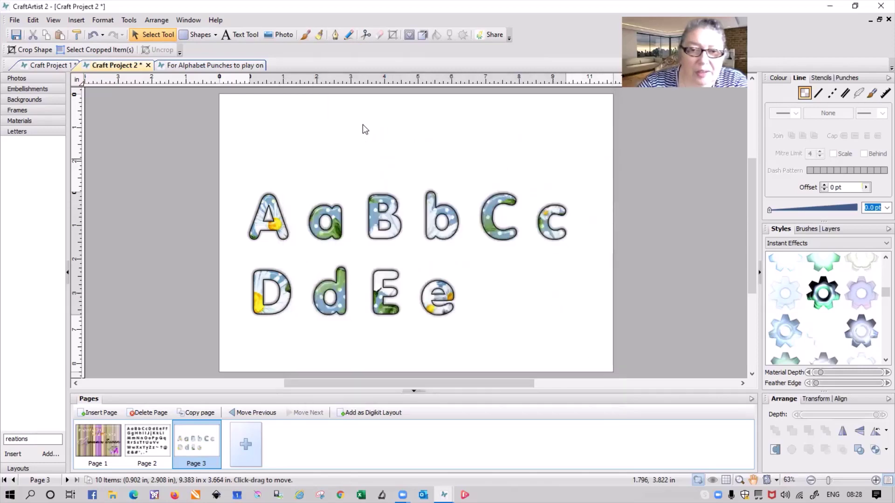
- Assign the matching characters c, C, a and B to the remaining daisy letters and finish adding them
{"action": "left_click", "coordinate": [396, 129]}
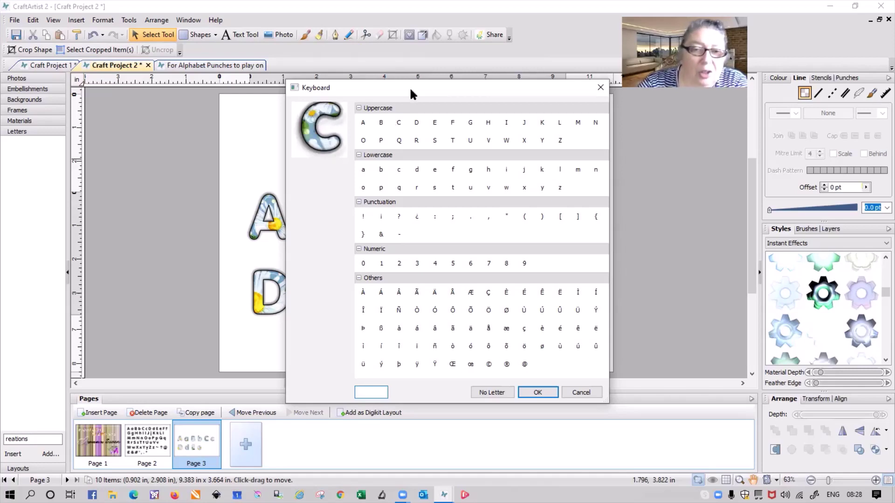
{"action": "left_click", "coordinate": [398, 174]}
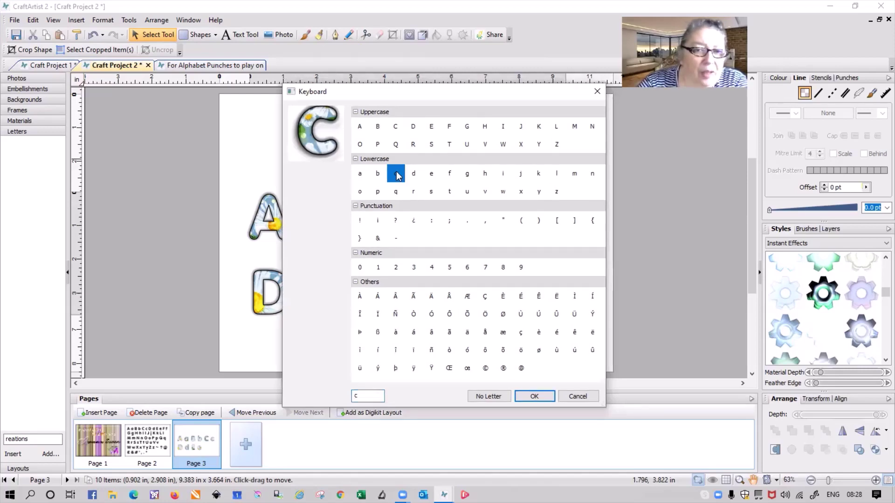
{"action": "left_click", "coordinate": [400, 129]}
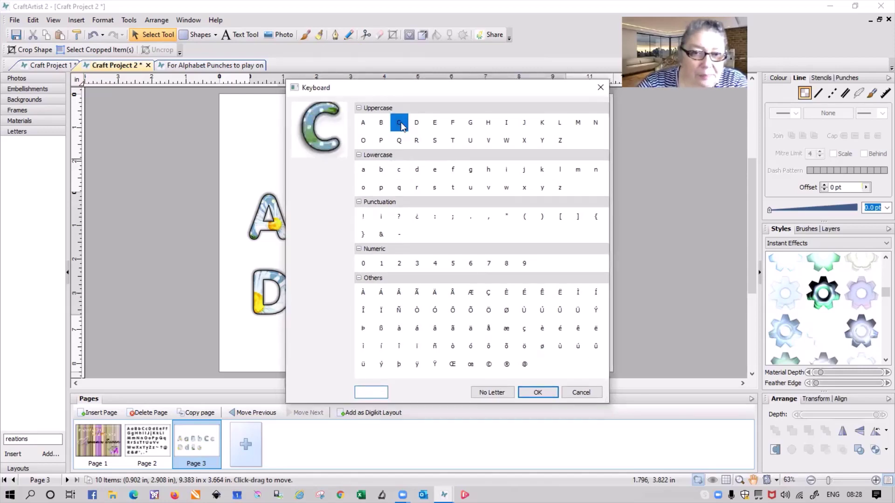
{"action": "double_click", "coordinate": [400, 124]}
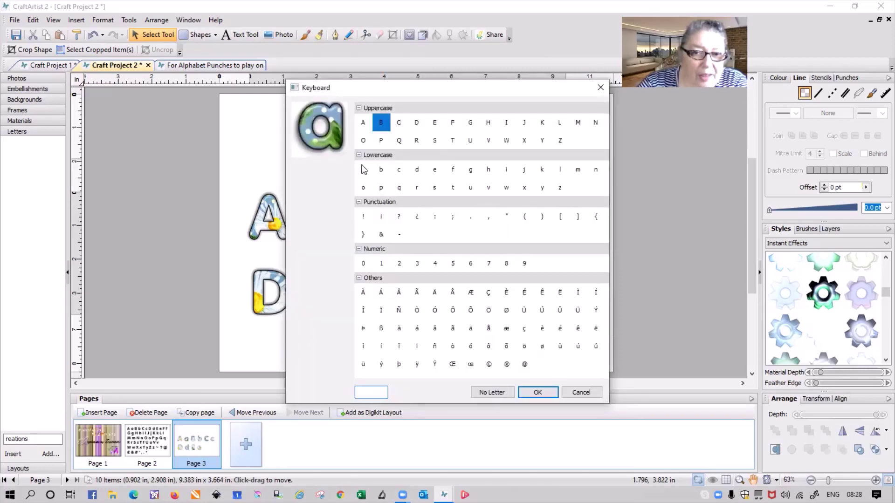
{"action": "left_click", "coordinate": [362, 171]}
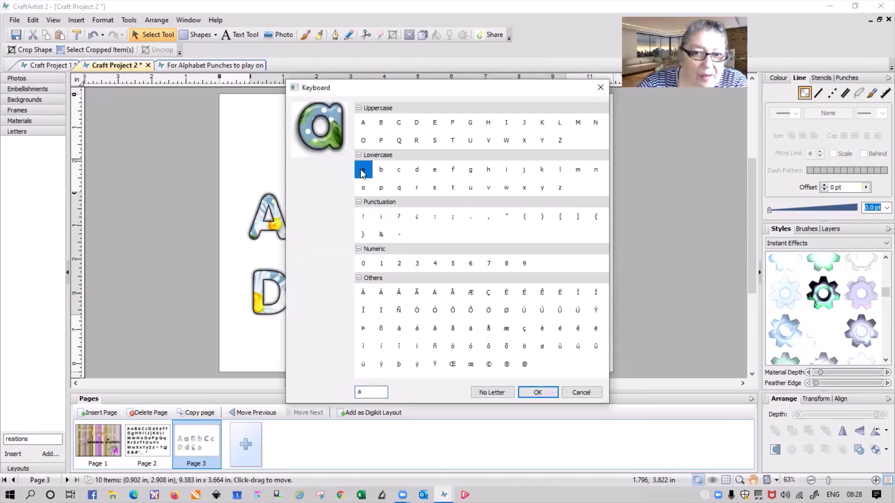
{"action": "left_click", "coordinate": [384, 130]}
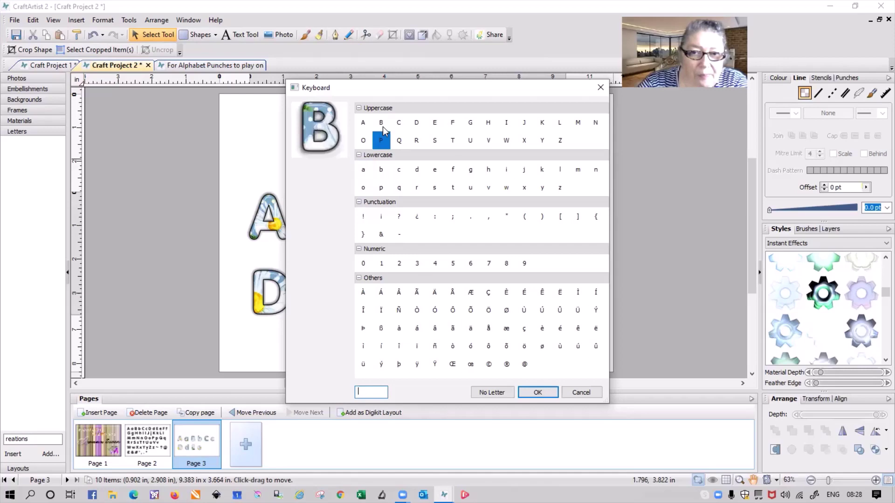
{"action": "left_click", "coordinate": [384, 130]}
{"action": "key", "text": "Return"}
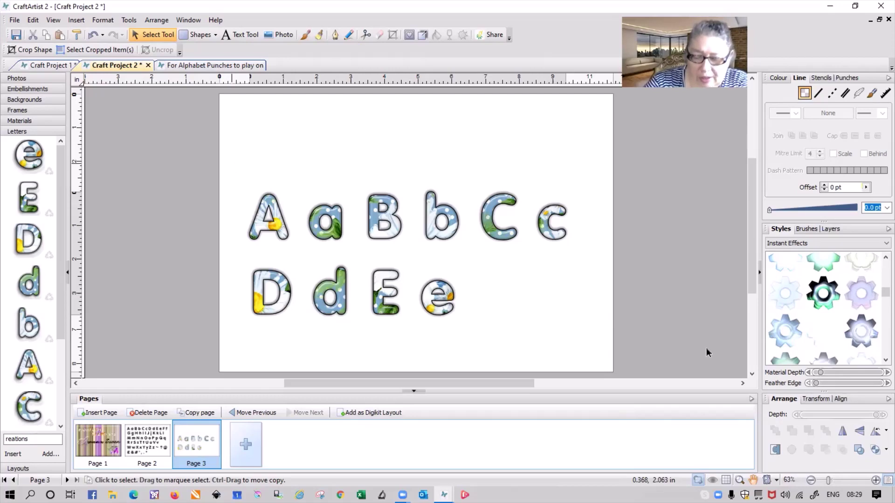
- Clear the original letters from the page and insert the word "Ace" using the stored Digikit letters
{"action": "key", "text": "ctrl+a"}
{"action": "key", "text": "Delete"}
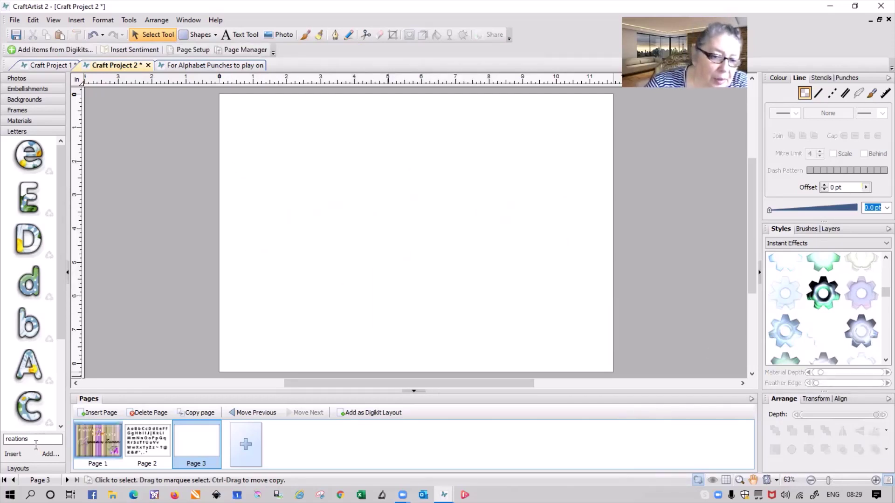
{"action": "key", "text": "Tab"}
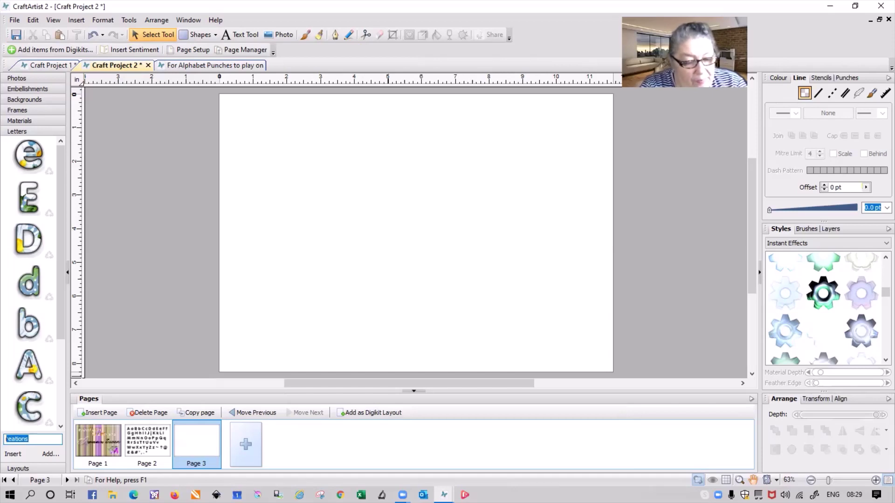
{"action": "type", "text": "Ace"}
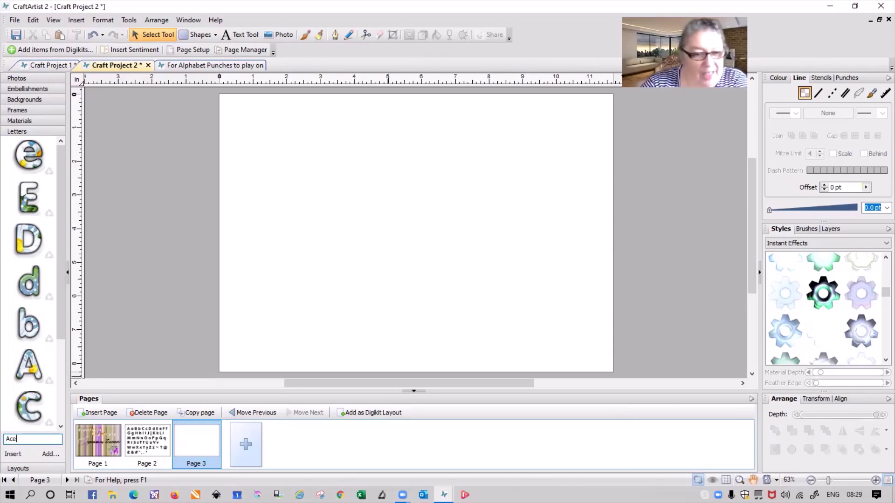
{"action": "left_click", "coordinate": [7, 457]}
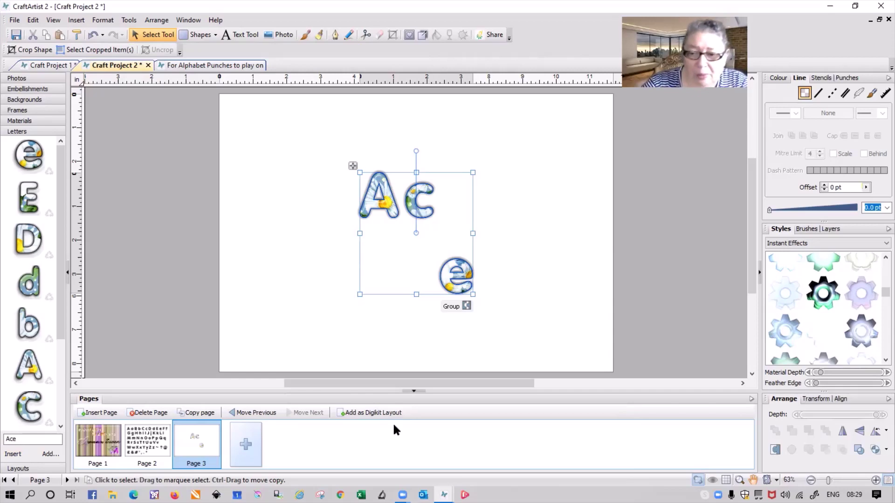
- Align the A, c and e along their bottom edges so the word sits on one line
{"action": "left_click", "coordinate": [840, 400]}
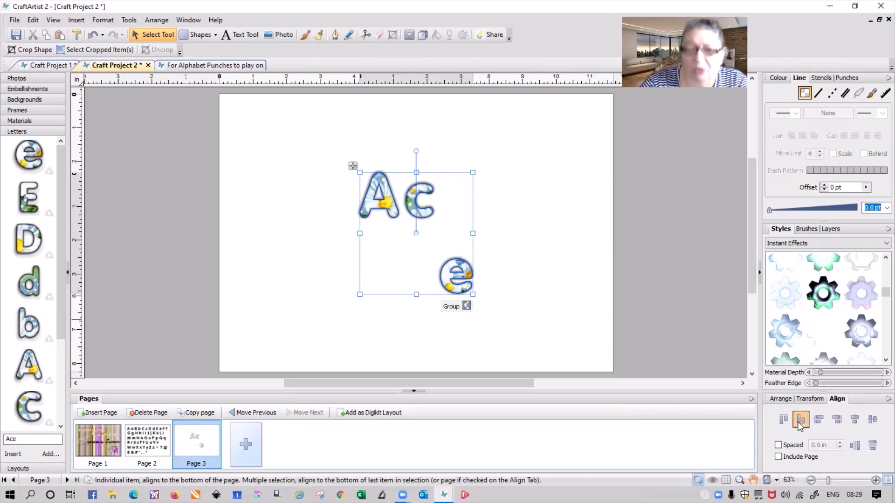
{"action": "left_click", "coordinate": [800, 421]}
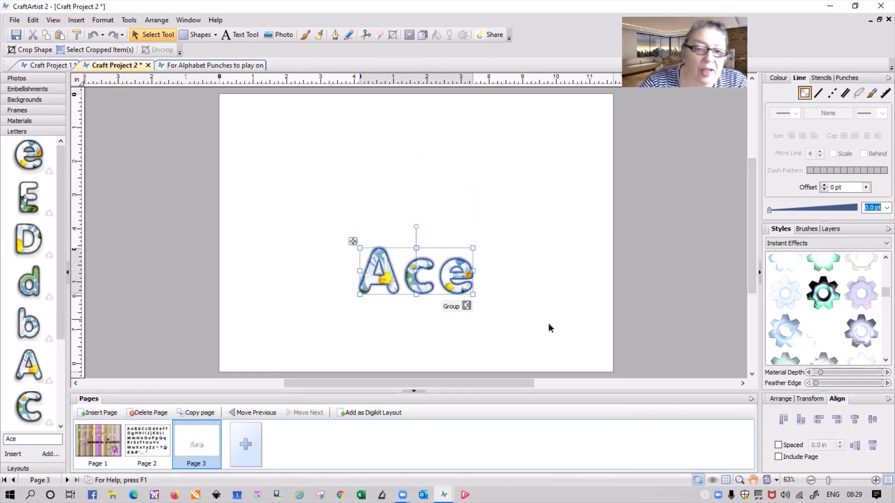
{"action": "left_click", "coordinate": [451, 330]}
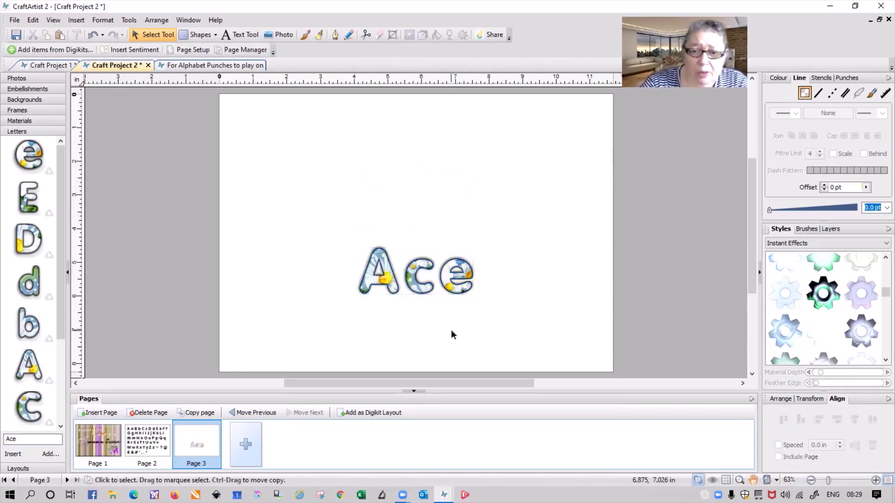
- Move the A about 0.1 in away from the c and distribute the three letters evenly horizontally
{"action": "left_click", "coordinate": [393, 290]}
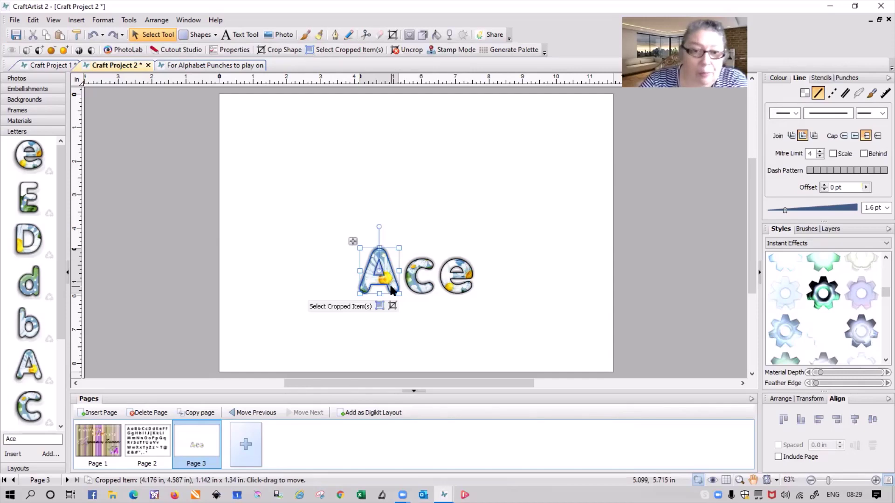
{"action": "left_click_drag", "start_coordinate": [392, 291], "coordinate": [388, 284]}
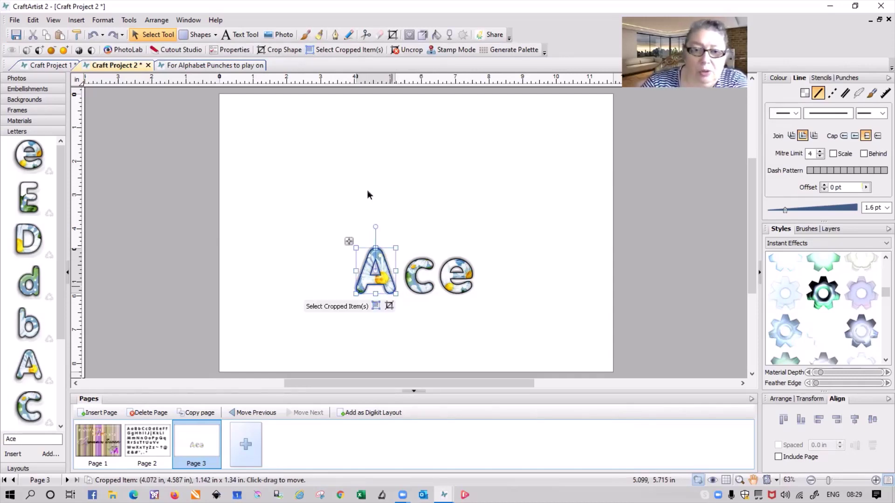
{"action": "left_click_drag", "start_coordinate": [313, 200], "coordinate": [557, 350]}
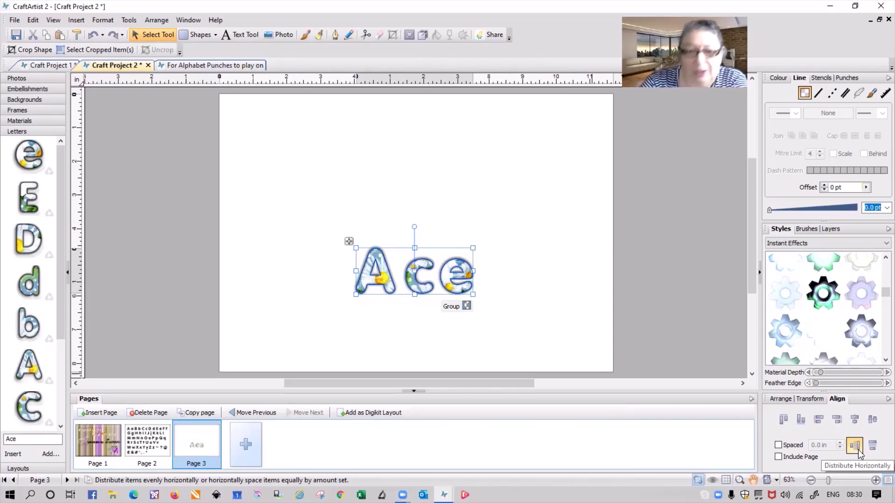
{"action": "left_click", "coordinate": [857, 449]}
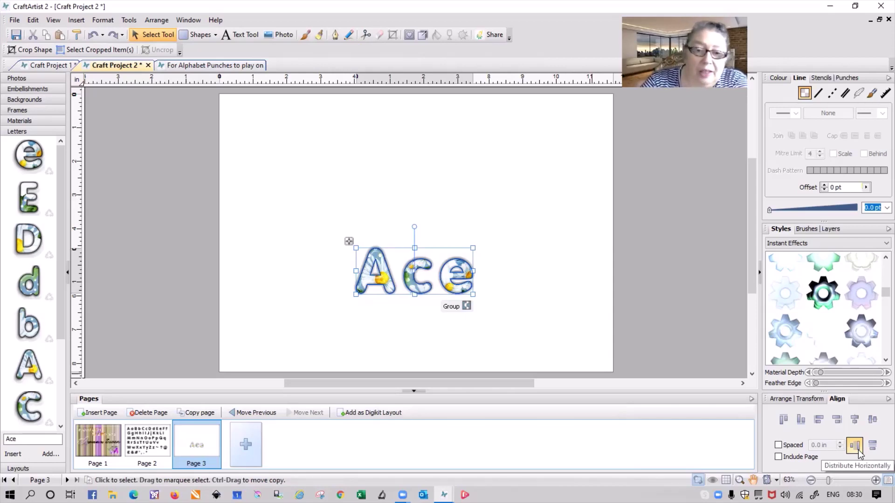
- Group the letters of "Ace", enlarge the word, and move it to the upper left corner of the page
{"action": "left_click", "coordinate": [450, 308]}
{"action": "left_click_drag", "start_coordinate": [471, 247], "coordinate": [505, 305]}
{"action": "left_click", "coordinate": [506, 310]}
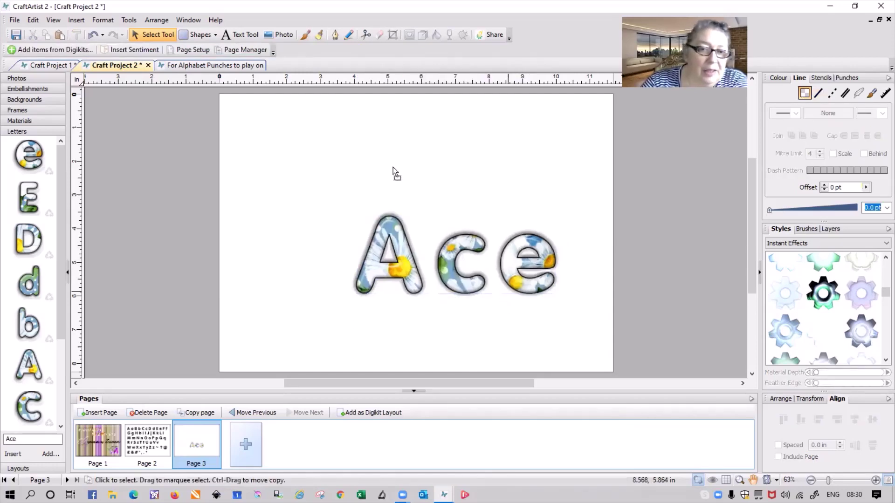
{"action": "left_click_drag", "start_coordinate": [418, 288], "coordinate": [298, 174]}
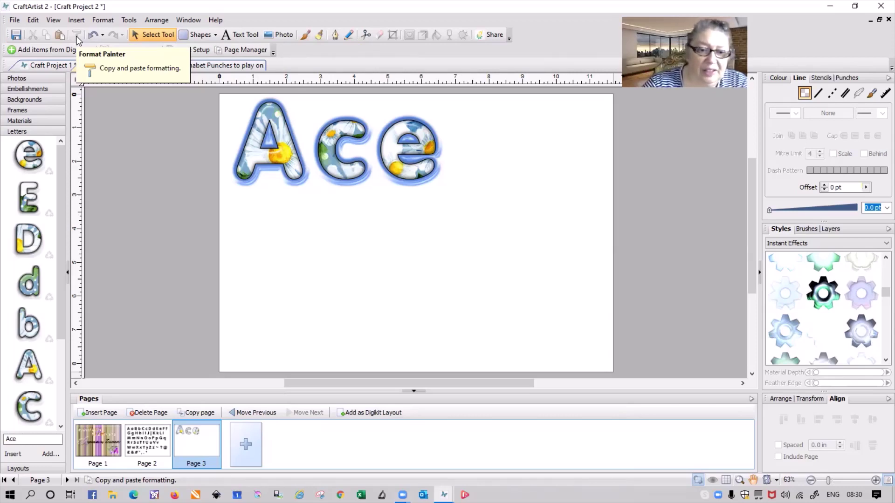
{"action": "left_click", "coordinate": [200, 205]}
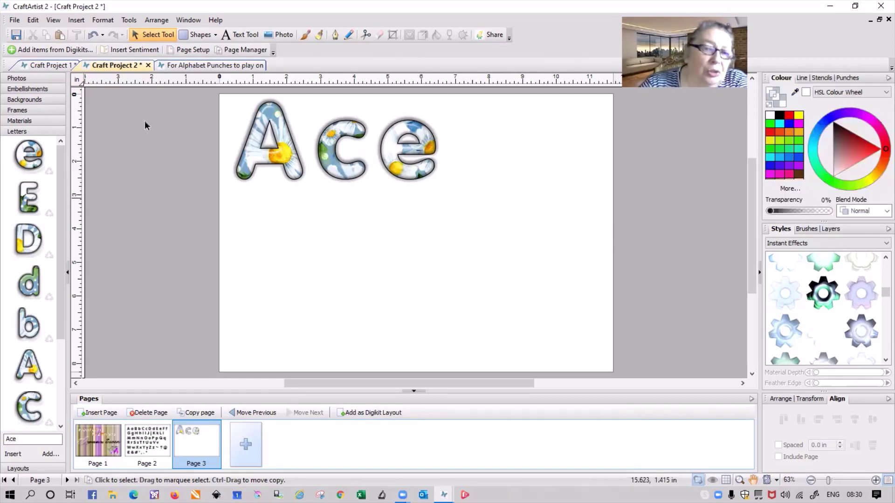
- Place the daisy material below the word and sample a gradient horizontally across it with the Gradient Sampler at Ultra High sensitivity
{"action": "left_click", "coordinate": [259, 174]}
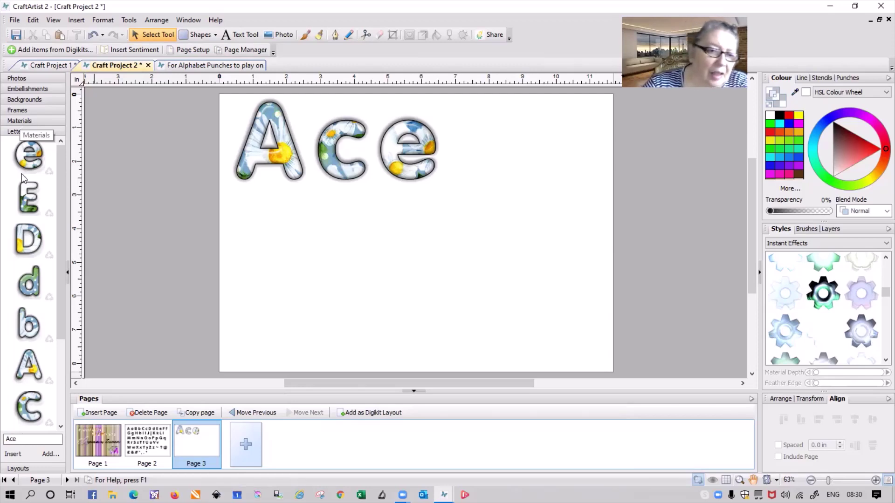
{"action": "left_click", "coordinate": [31, 122]}
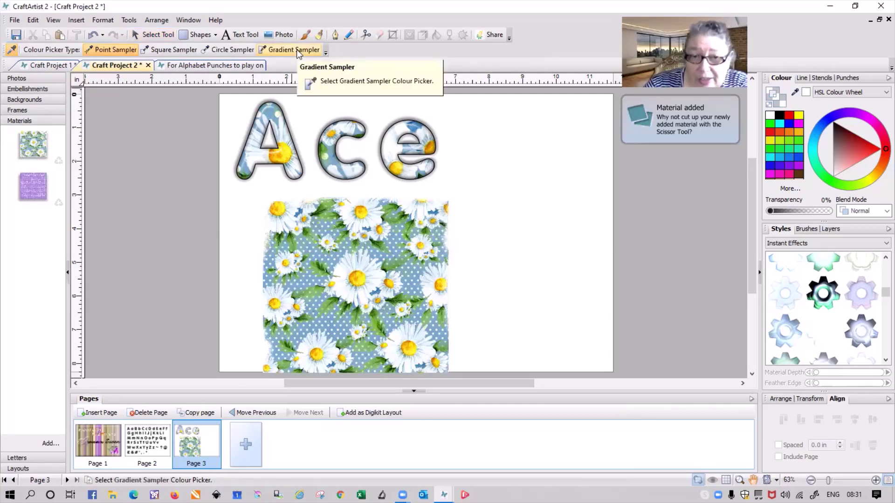
{"action": "left_click", "coordinate": [290, 51]}
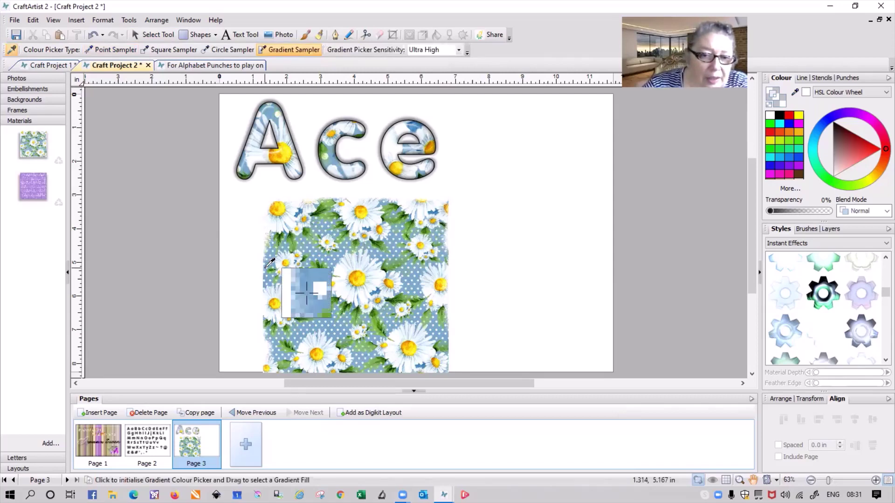
{"action": "left_click_drag", "start_coordinate": [267, 266], "coordinate": [431, 260]}
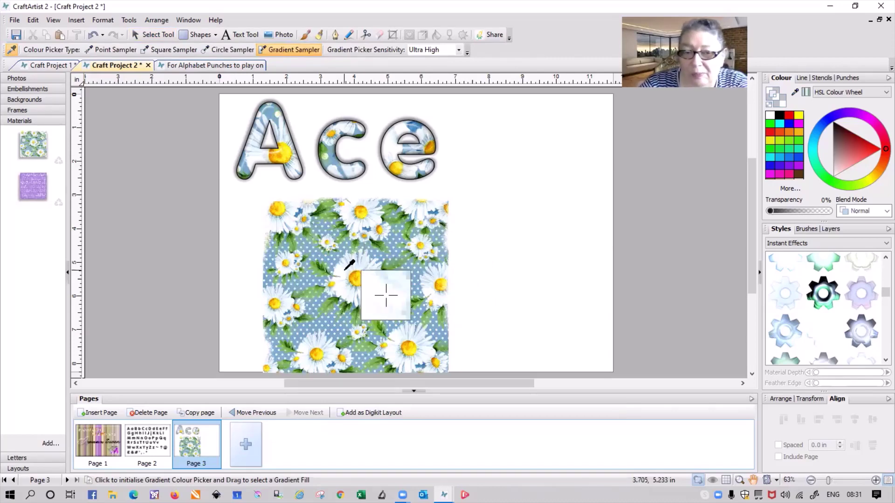
- Delete the daisy material sheet from the page
{"action": "left_click", "coordinate": [147, 36]}
{"action": "left_click", "coordinate": [295, 239]}
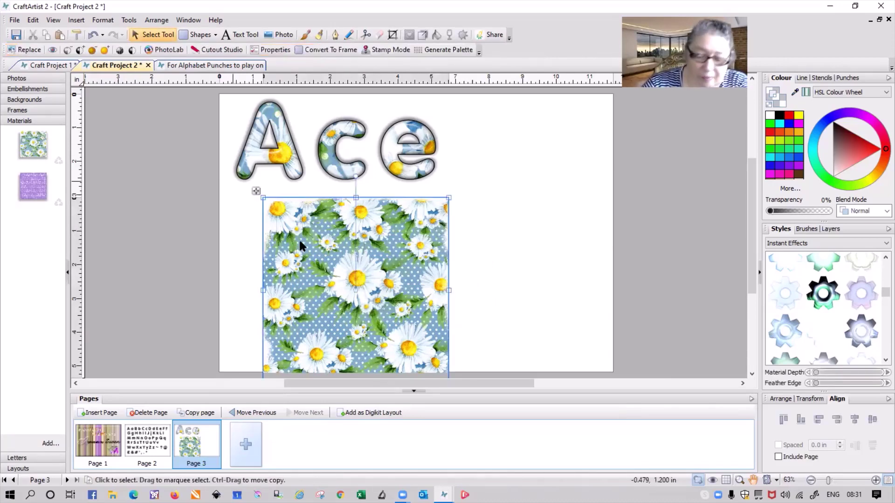
{"action": "key", "text": "Delete"}
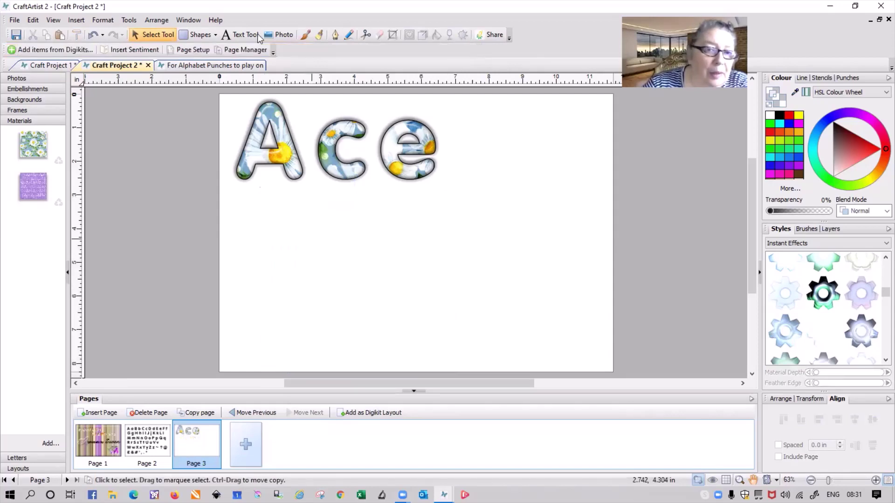
- Draw a rectangle about 9.9 x 3.6 in below "Ace" and apply the sampled gradient to its line and fill
{"action": "left_click", "coordinate": [183, 35]}
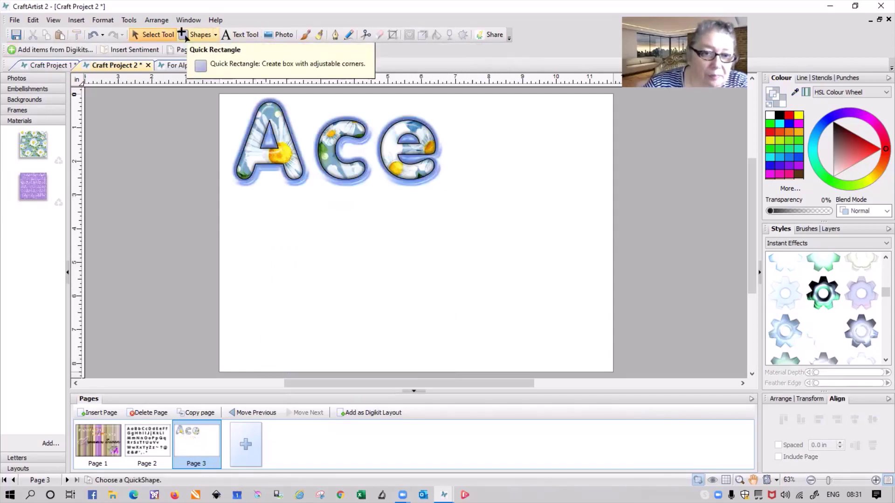
{"action": "left_click_drag", "start_coordinate": [236, 218], "coordinate": [569, 336]}
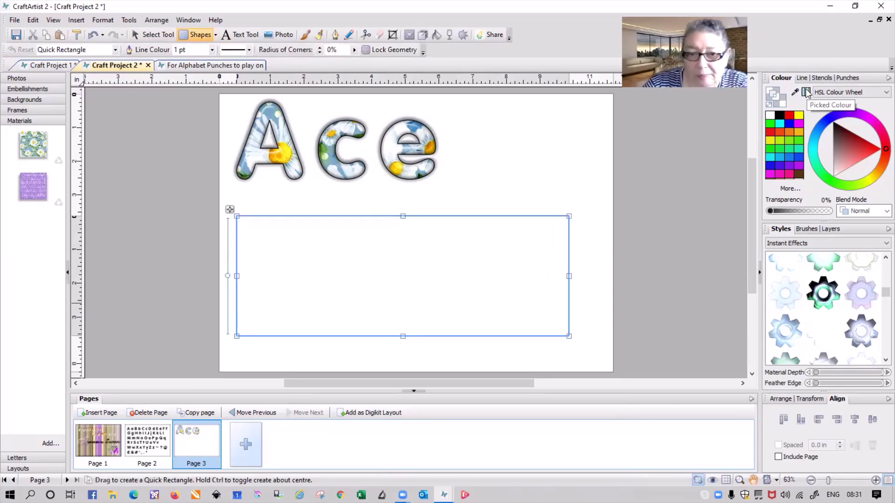
{"action": "left_click", "coordinate": [806, 92]}
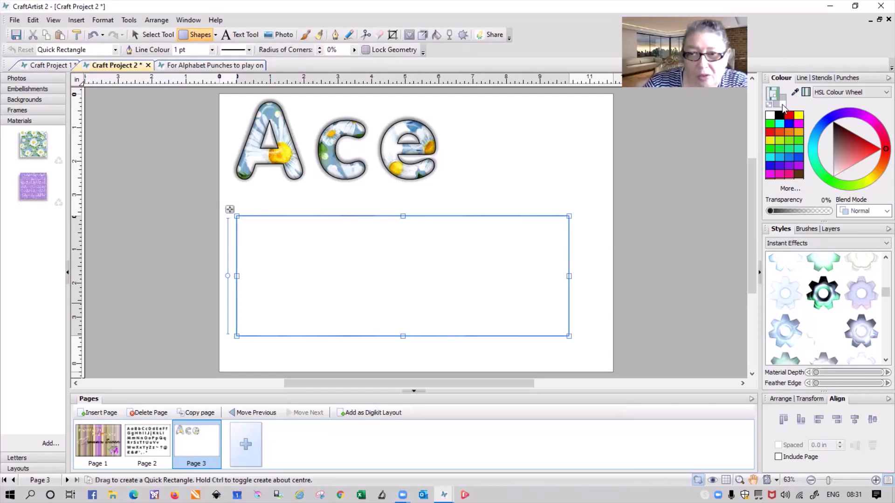
{"action": "left_click", "coordinate": [806, 93]}
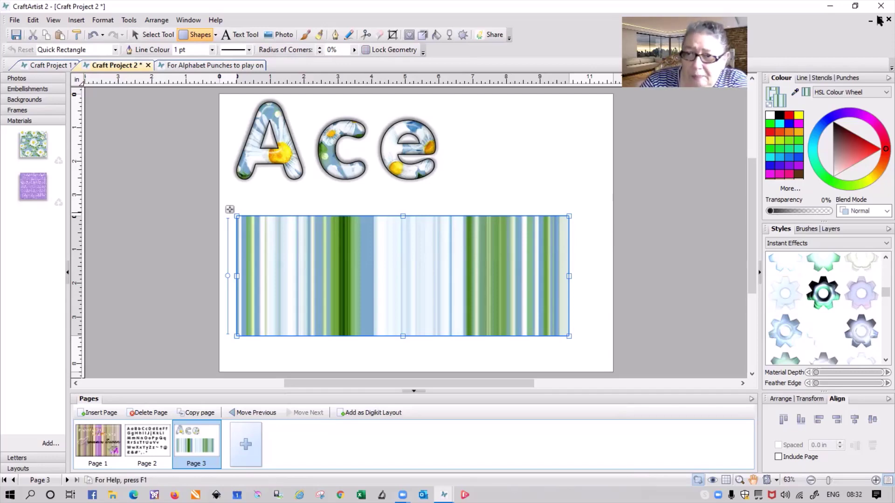
- Place the AaBbCcDdEe alphabet punch over the striped rectangle, enlarge it to about 10.8 x 4.2 in, and punch out the letters
{"action": "left_click", "coordinate": [854, 82]}
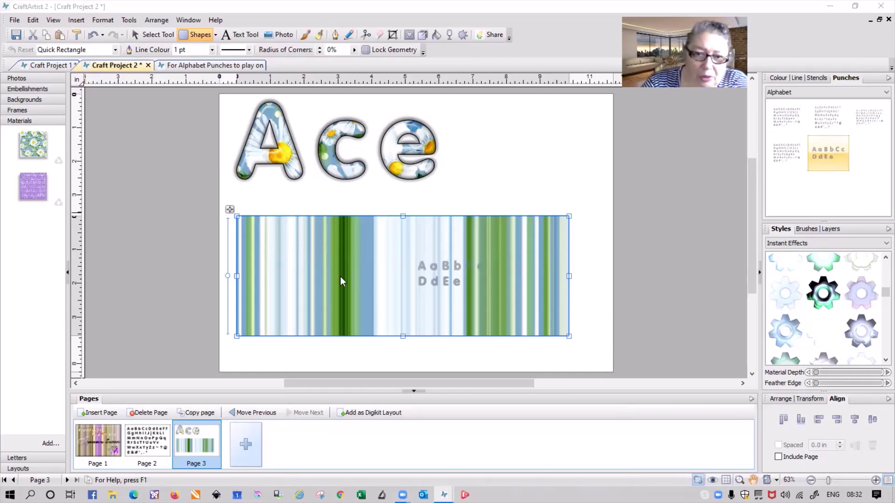
{"action": "left_click", "coordinate": [474, 303]}
{"action": "left_click_drag", "start_coordinate": [474, 304], "coordinate": [542, 299]}
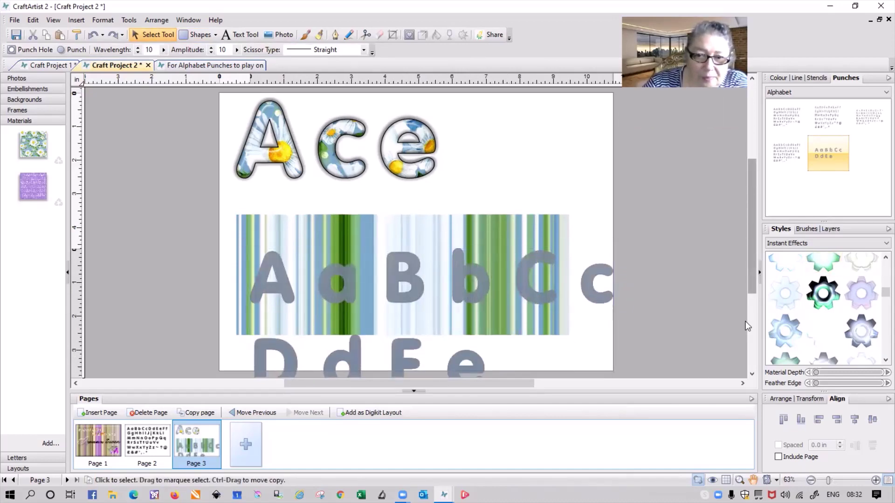
{"action": "scroll", "coordinate": [745, 320], "scroll_direction": "down", "scroll_amount": 2}
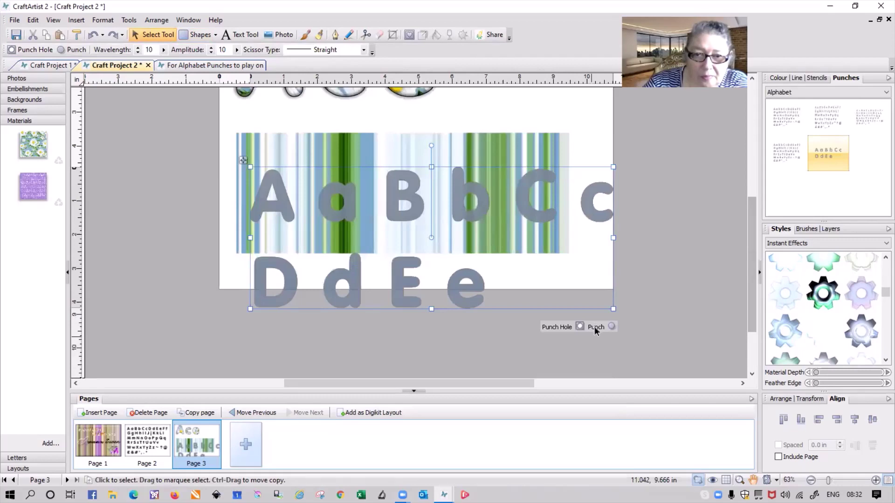
{"action": "left_click", "coordinate": [596, 327]}
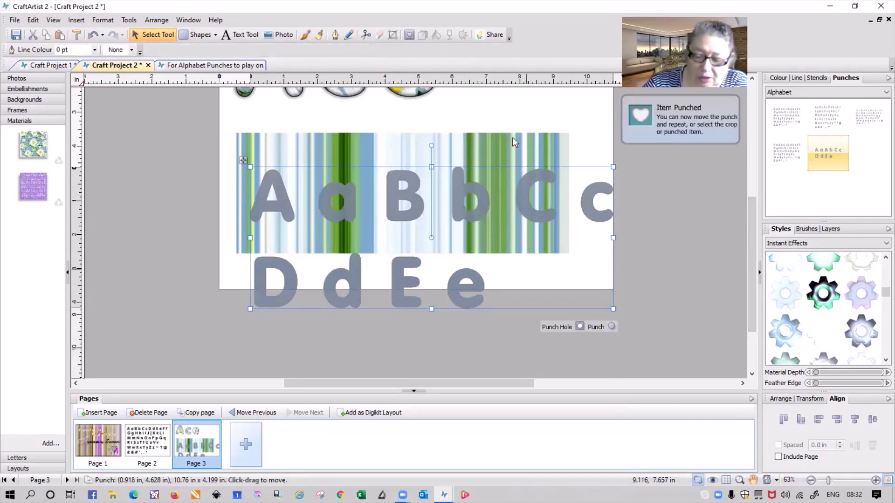
- Delete the leftover striped rectangle and the alphabet punch shape so only the punched pieces remain
{"action": "left_click", "coordinate": [512, 137]}
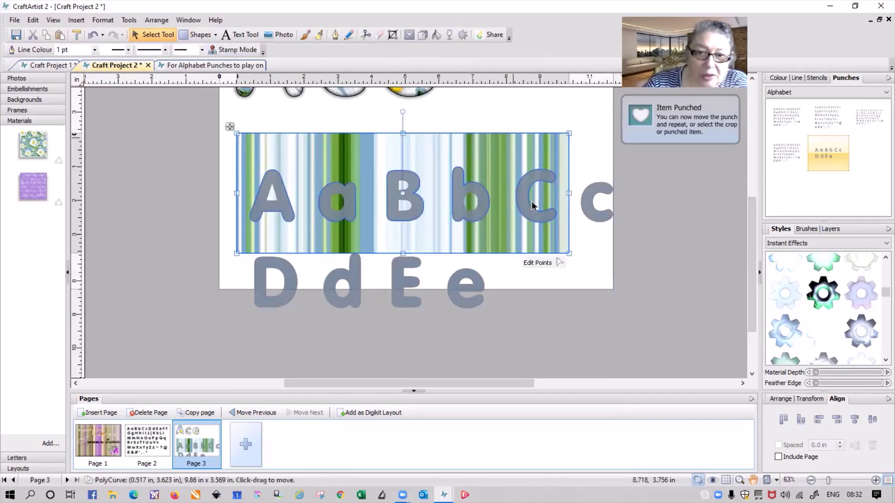
{"action": "key", "text": "Delete"}
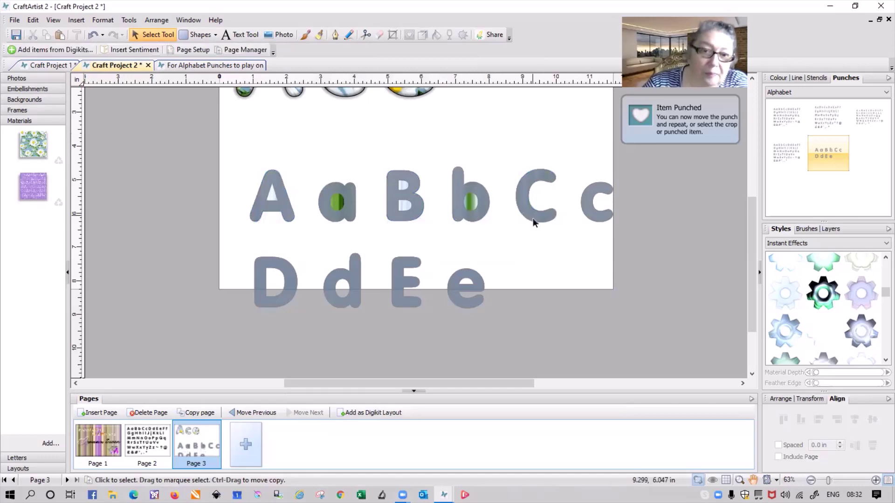
{"action": "left_click", "coordinate": [533, 217]}
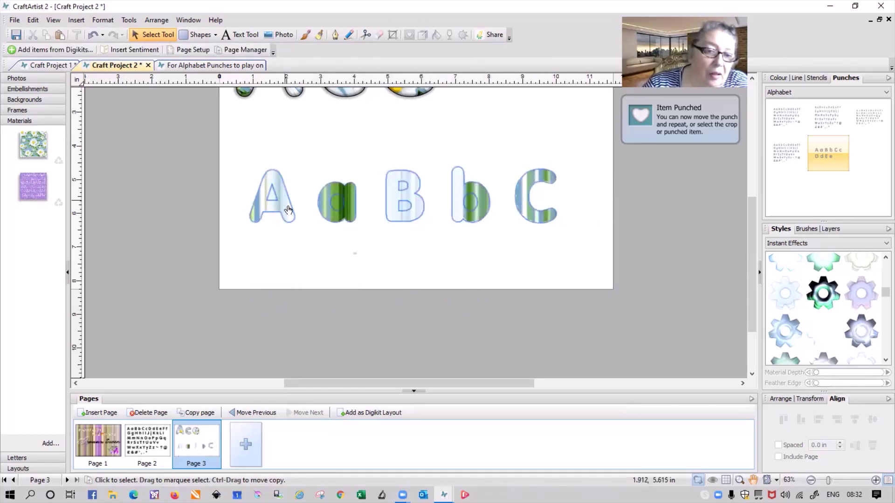
- Move the striped letters clear of the cut-out centre pieces, delete those pieces, and put the letters back lower on the page
{"action": "left_click_drag", "start_coordinate": [285, 200], "coordinate": [291, 156]}
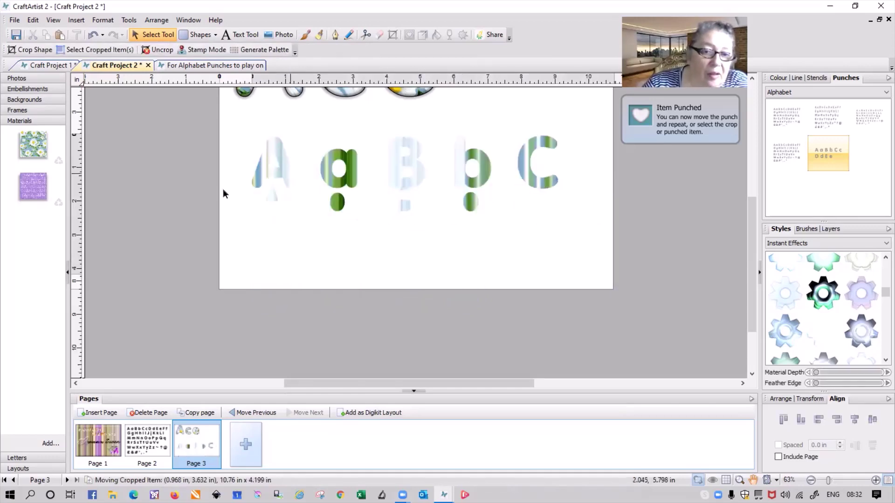
{"action": "left_click_drag", "start_coordinate": [223, 188], "coordinate": [611, 256]}
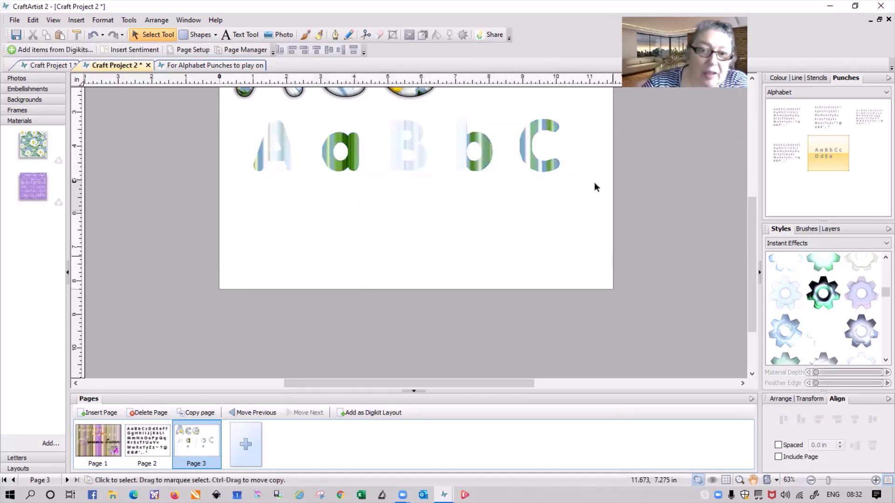
{"action": "left_click", "coordinate": [533, 164]}
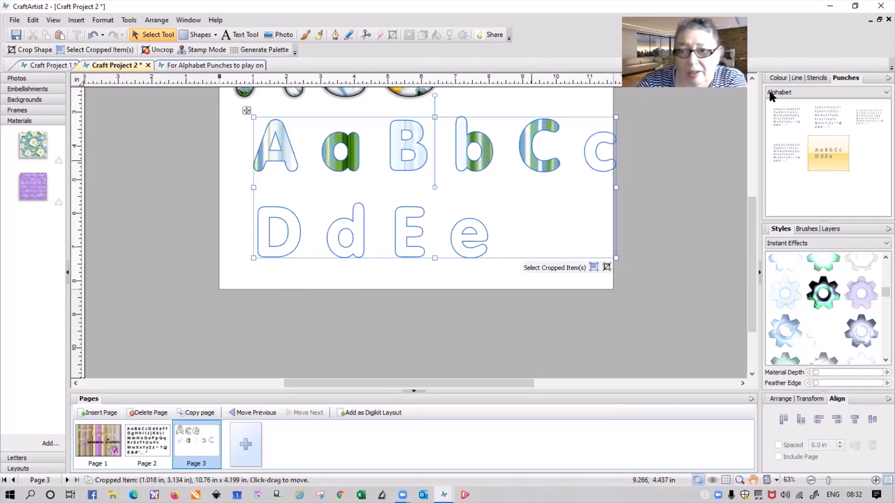
{"action": "key", "text": "ctrl+z"}
- Give the striped letters a solid black outline 1.6 pt thick
{"action": "left_click", "coordinate": [779, 78]}
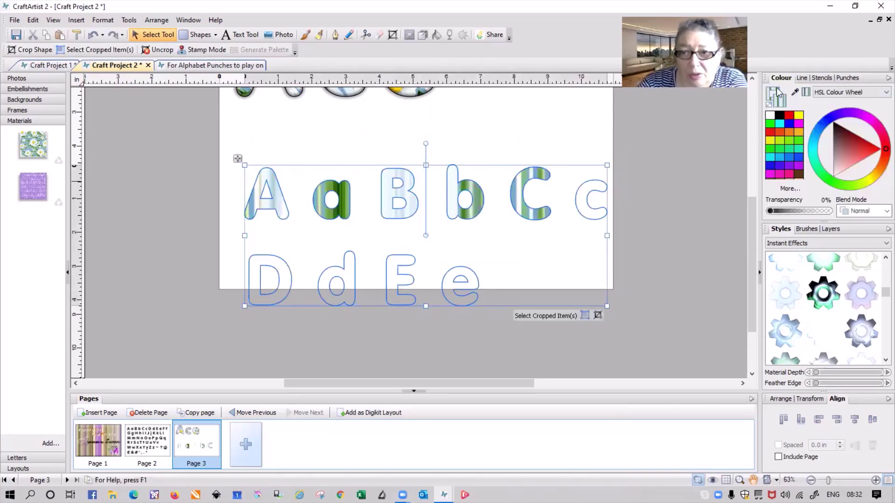
{"action": "left_click", "coordinate": [778, 92]}
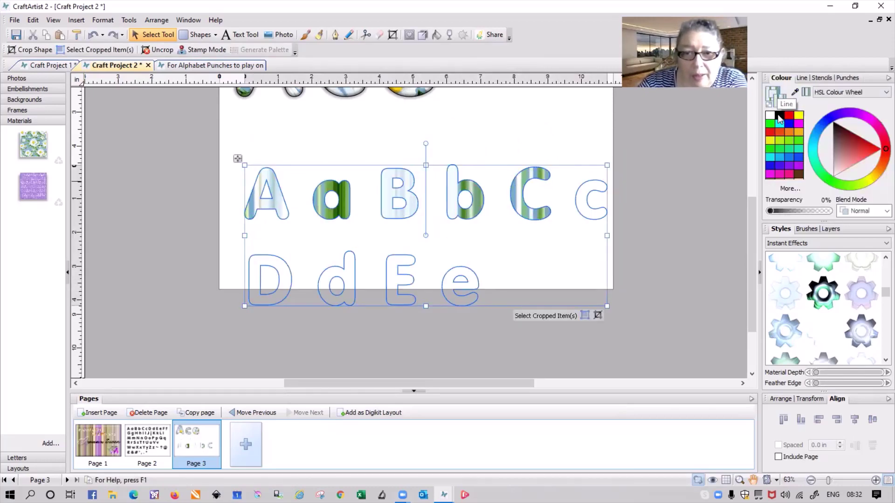
{"action": "left_click", "coordinate": [520, 130]}
{"action": "key", "text": "ctrl+z"}
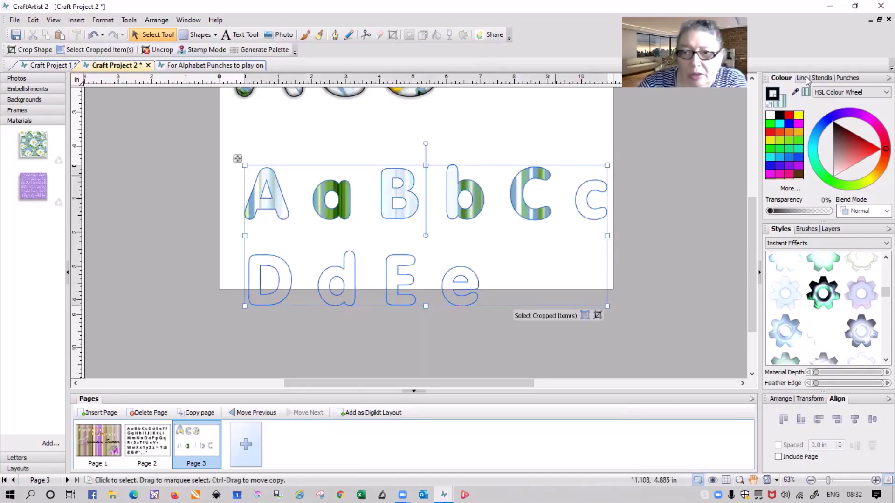
{"action": "left_click", "coordinate": [800, 78]}
{"action": "left_click", "coordinate": [818, 93]}
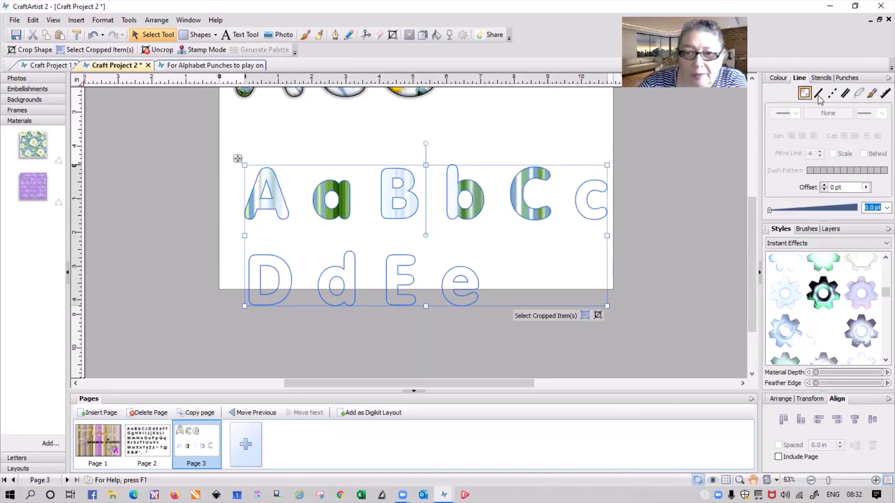
{"action": "left_click", "coordinate": [787, 210]}
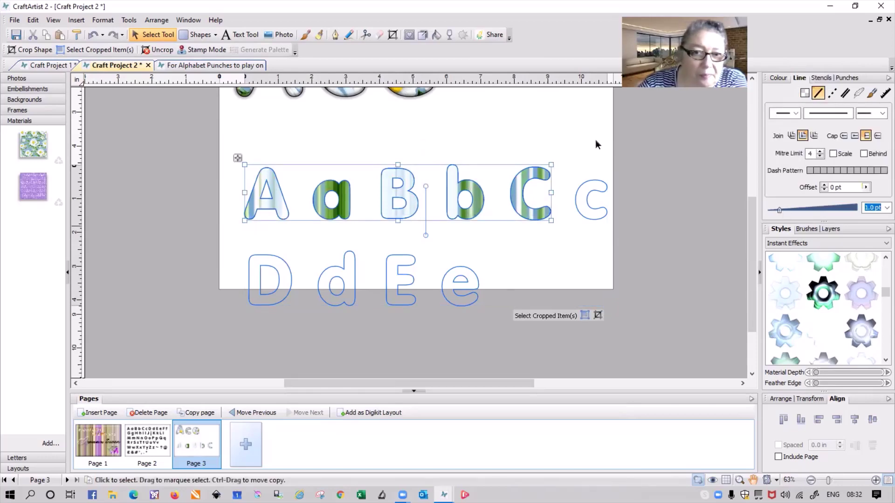
{"action": "left_click", "coordinate": [431, 247]}
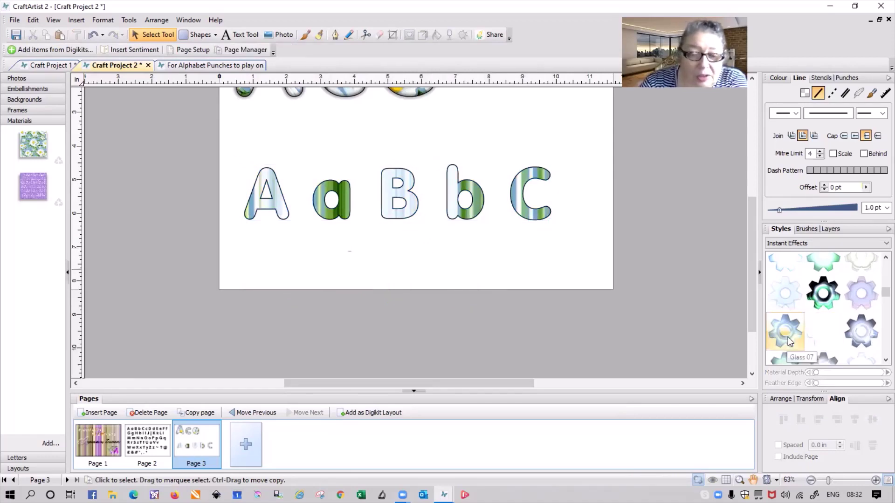
- Apply the Glass 07 instant effect to the striped letters
{"action": "left_click", "coordinate": [519, 198]}
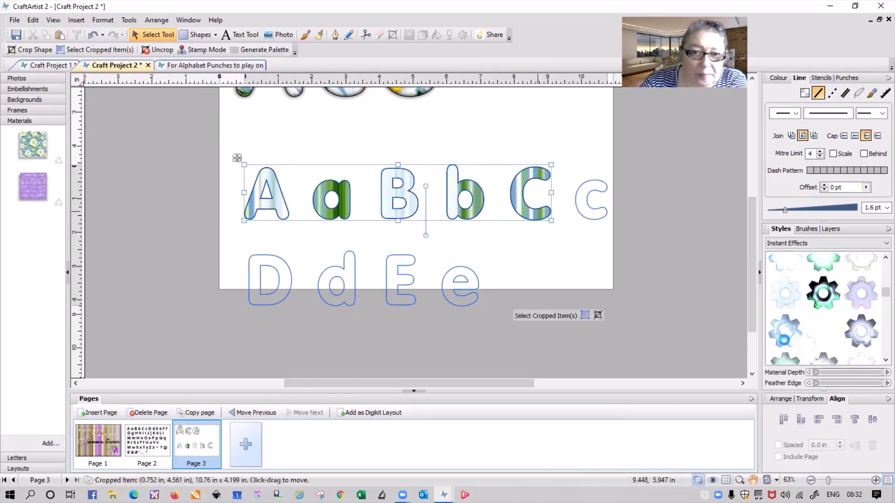
{"action": "left_click", "coordinate": [786, 344]}
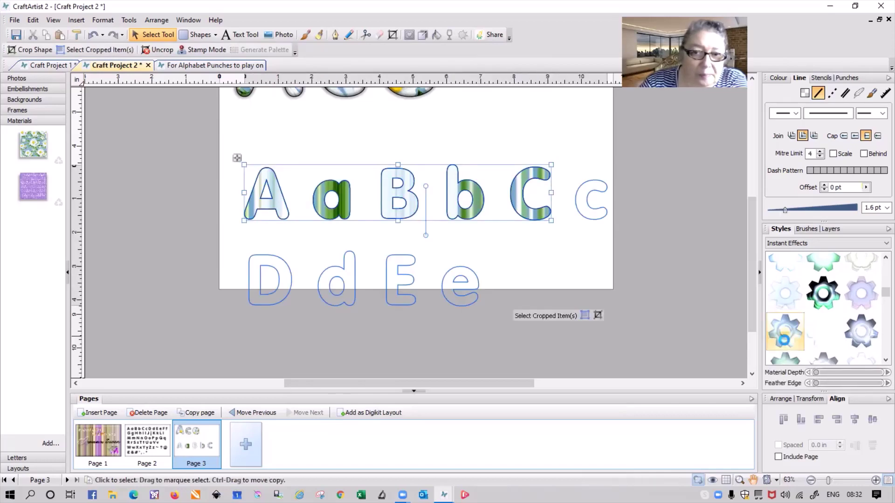
{"action": "left_click", "coordinate": [433, 283]}
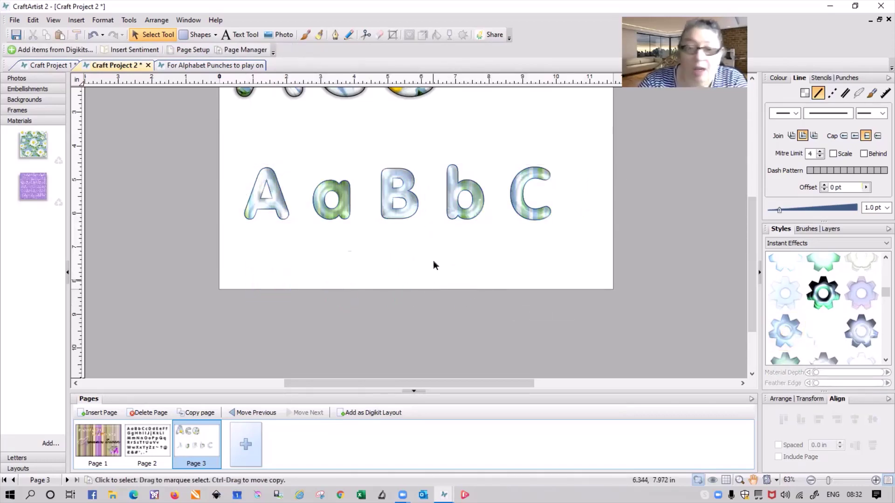
- Separate the striped letters with the Scissors and remove the empty c, D, d, E and e outlines
{"action": "left_click", "coordinate": [366, 34]}
{"action": "left_click_drag", "start_coordinate": [434, 175], "coordinate": [435, 187]}
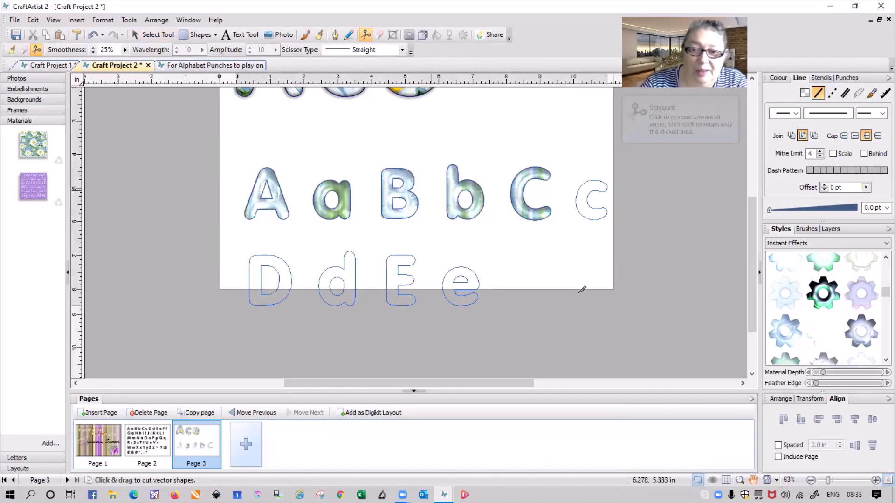
{"action": "left_click", "coordinate": [401, 283]}
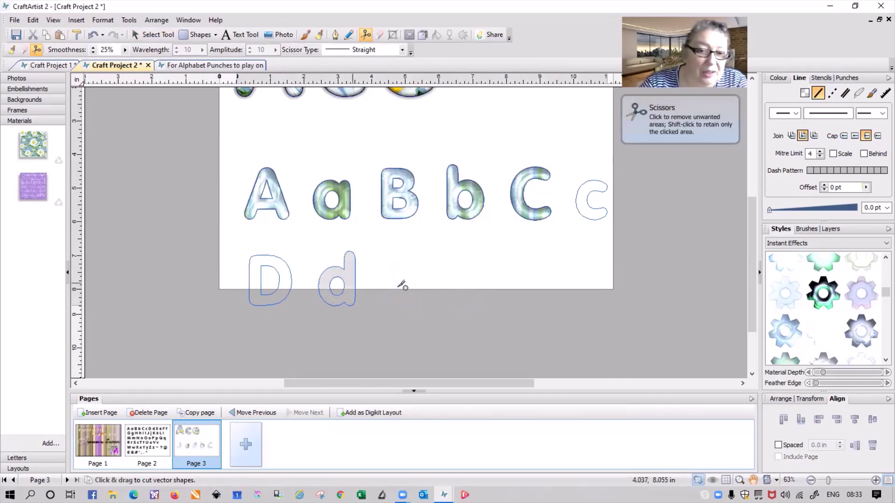
{"action": "left_click", "coordinate": [584, 205]}
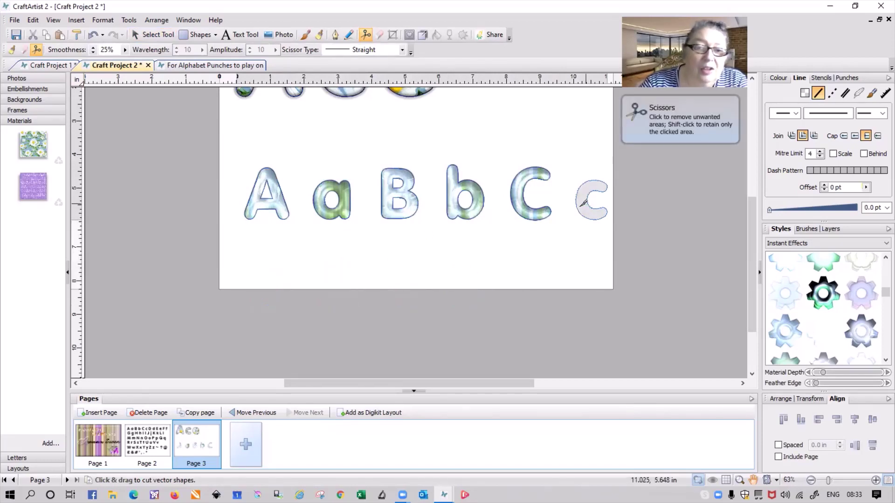
{"action": "left_click", "coordinate": [243, 33]}
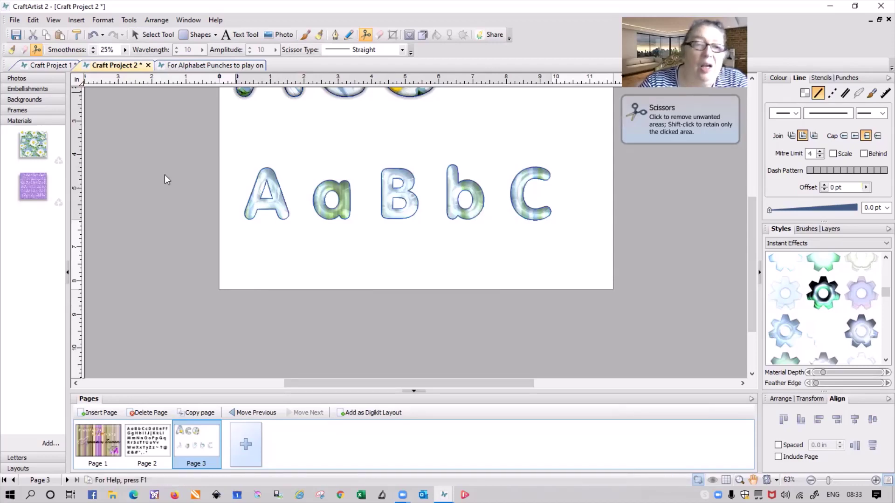
{"action": "left_click", "coordinate": [158, 34]}
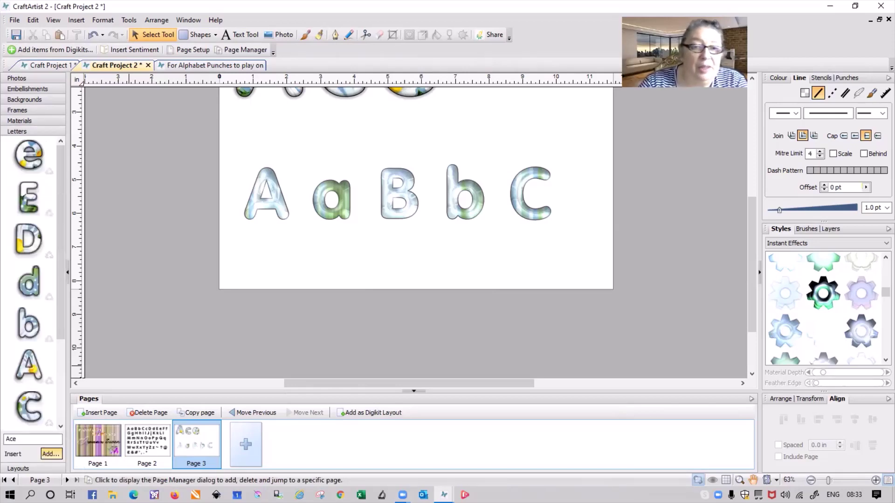
- Delete all the daisy letters stored in the Digikit's Letters category
{"action": "left_click", "coordinate": [50, 172]}
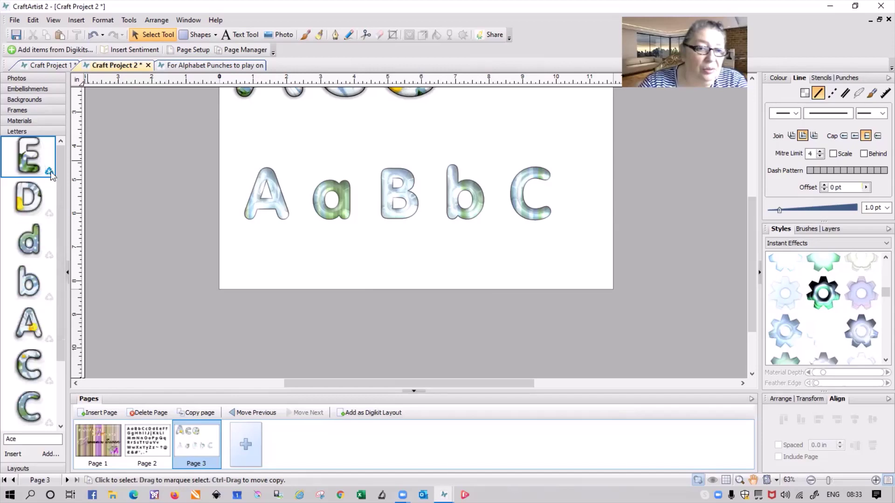
{"action": "left_click", "coordinate": [50, 172]}
{"action": "left_click", "coordinate": [49, 171]}
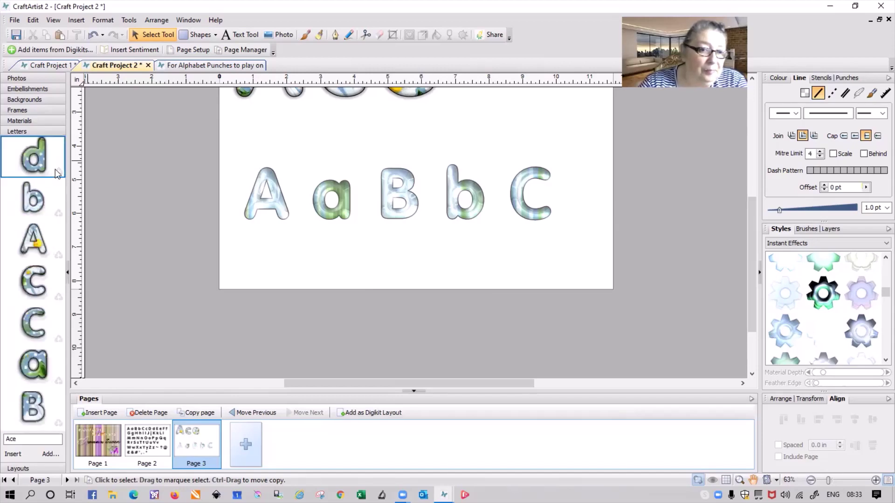
{"action": "left_click", "coordinate": [58, 172]}
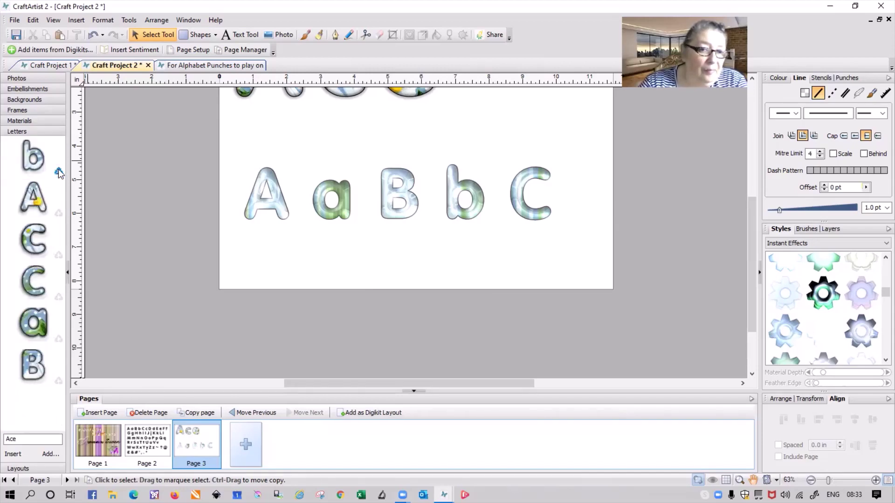
{"action": "left_click", "coordinate": [59, 173]}
{"action": "left_click", "coordinate": [58, 172]}
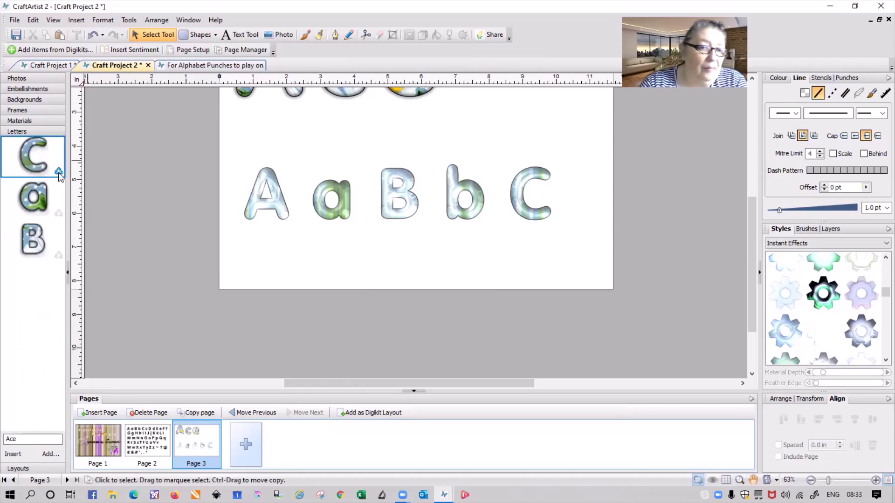
{"action": "left_click", "coordinate": [58, 174]}
{"action": "left_click", "coordinate": [59, 174]}
{"action": "left_click", "coordinate": [58, 173]}
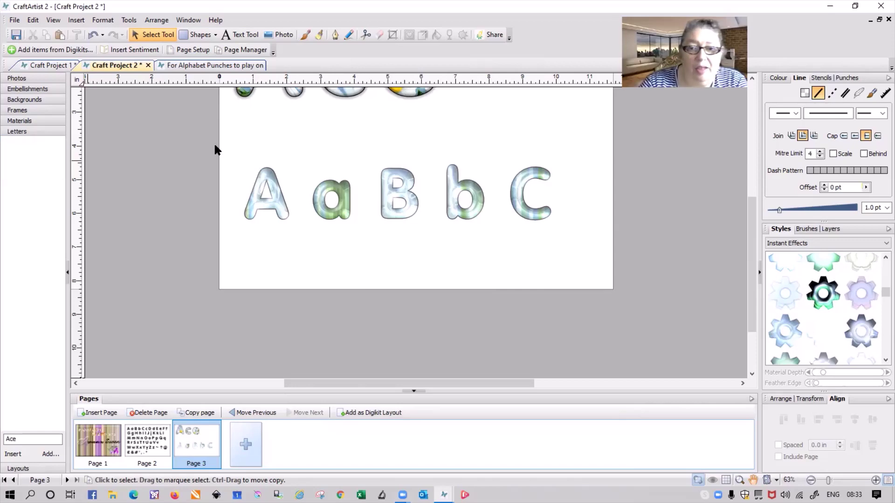
- Add the five glass letters to the Digikit's Letters ungrouped, assigning them the characters b, A, C, a and B
{"action": "left_click_drag", "start_coordinate": [215, 145], "coordinate": [587, 266]}
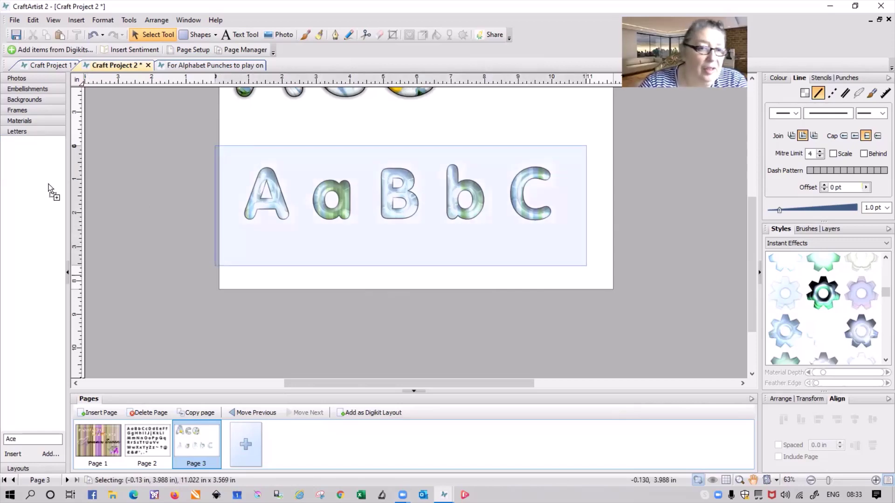
{"action": "left_click_drag", "start_coordinate": [49, 189], "coordinate": [42, 185]}
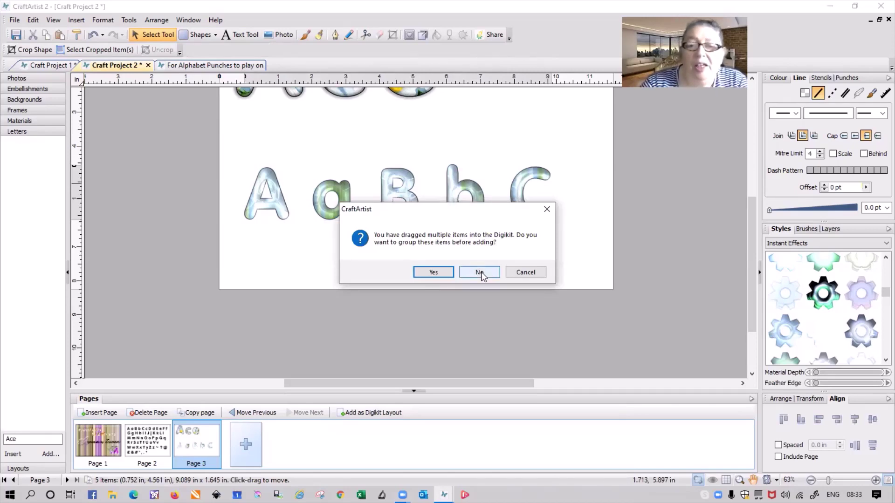
{"action": "left_click", "coordinate": [481, 273]}
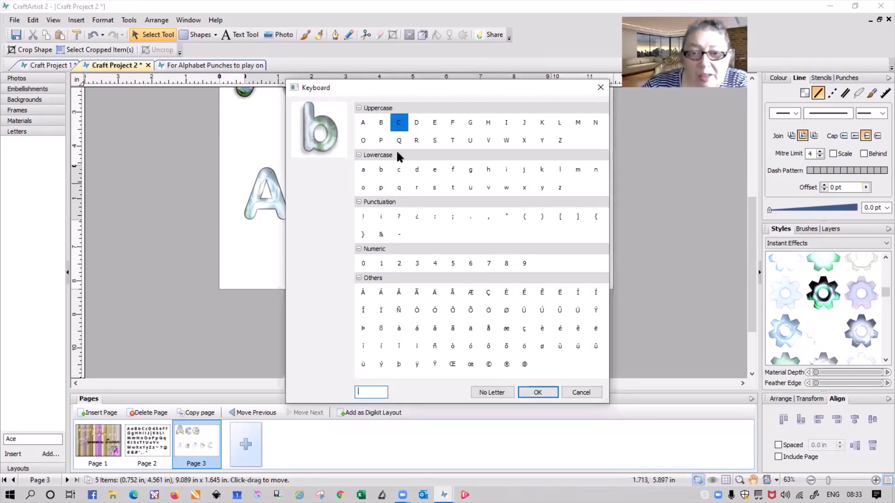
{"action": "left_click", "coordinate": [381, 171]}
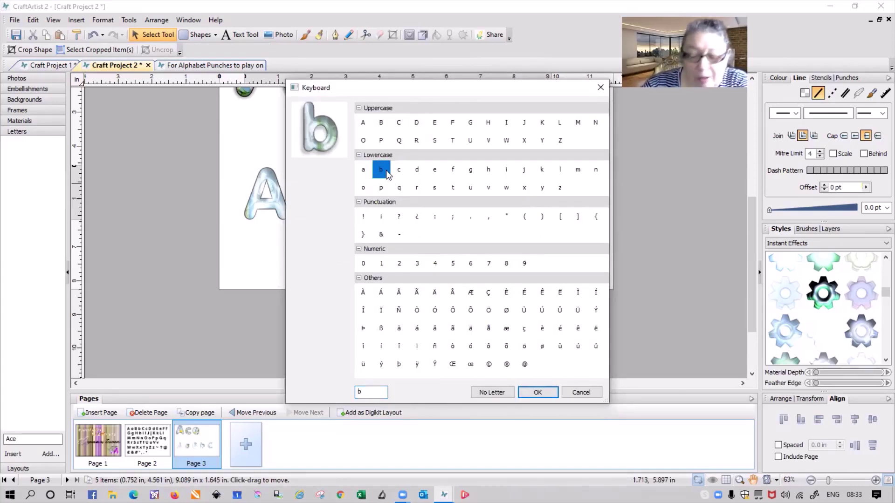
{"action": "key", "text": "BackSpace"}
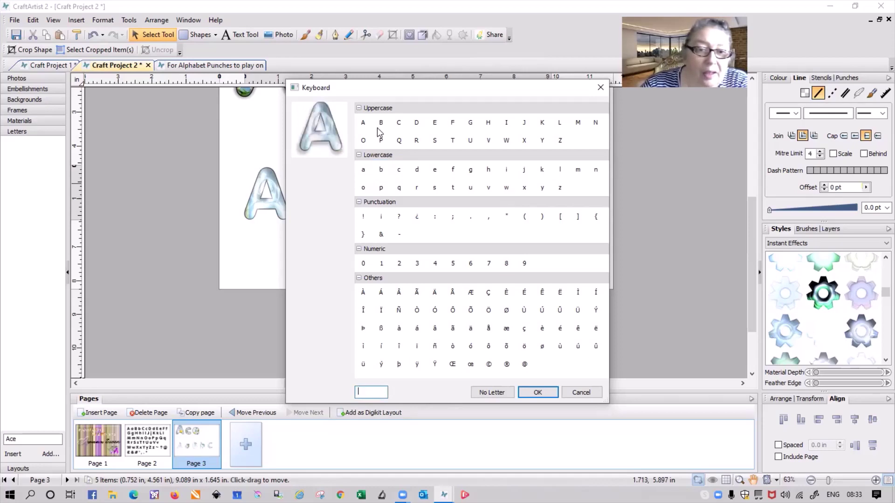
{"action": "key", "text": "BackSpace"}
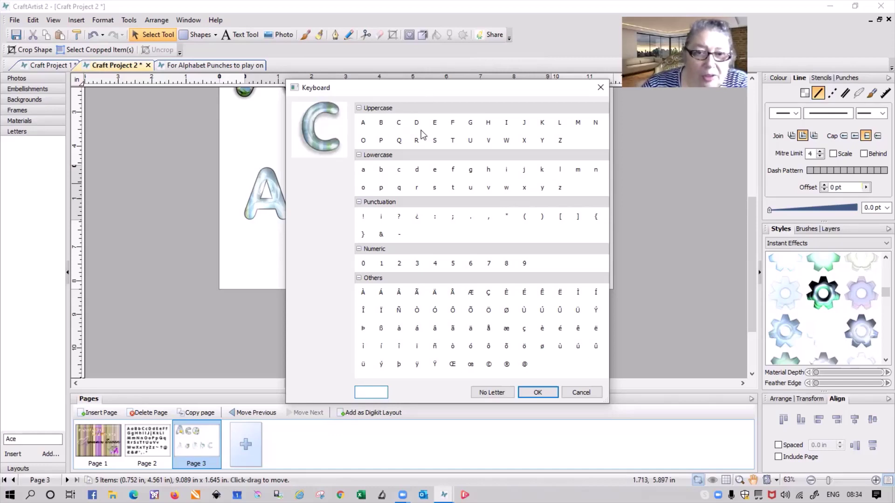
{"action": "left_click", "coordinate": [456, 114]}
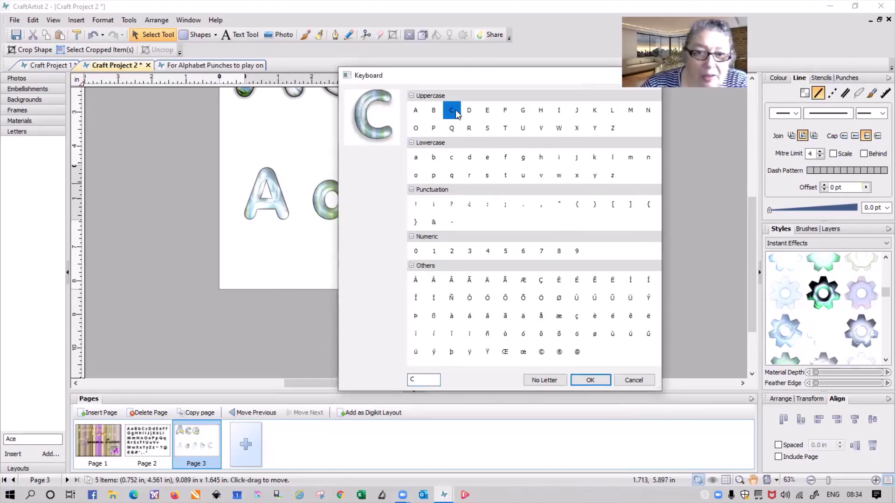
{"action": "type", "text": "a"}
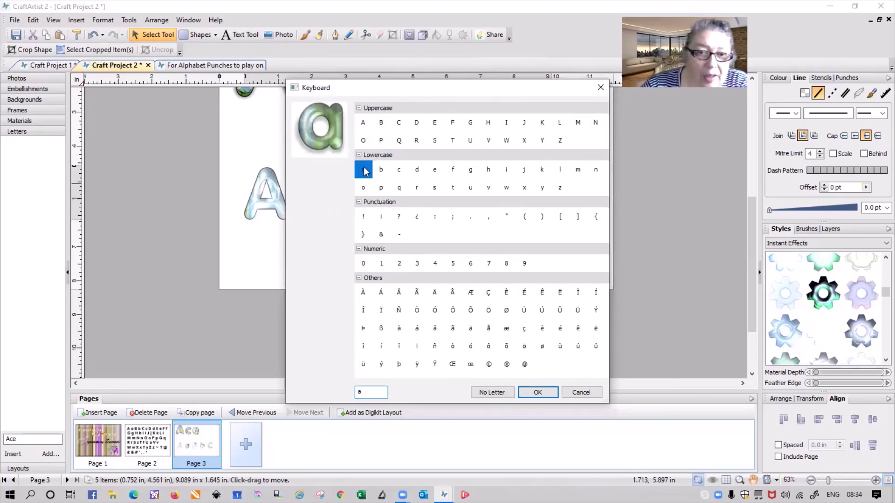
{"action": "key", "text": "BackSpace"}
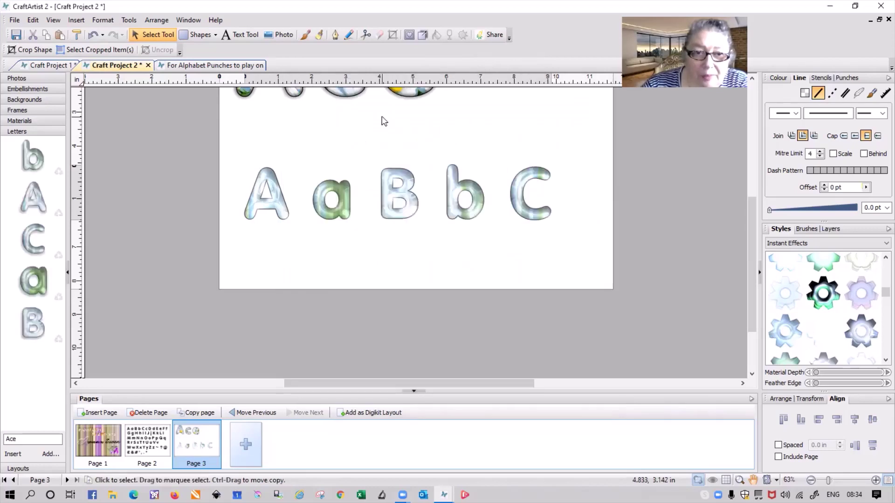
{"action": "double_click", "coordinate": [381, 123]}
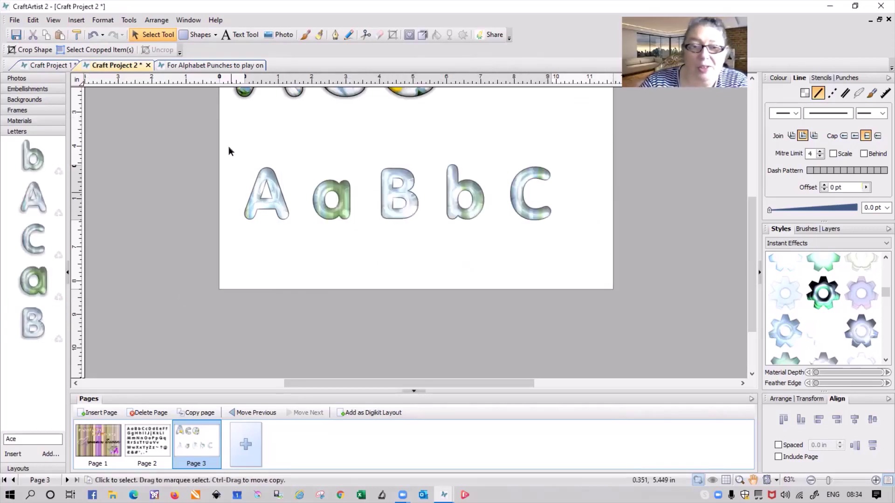
- Clear the five glass letters from the page and insert the word Babba built from the Digikit letters
{"action": "key", "text": "ctrl+a"}
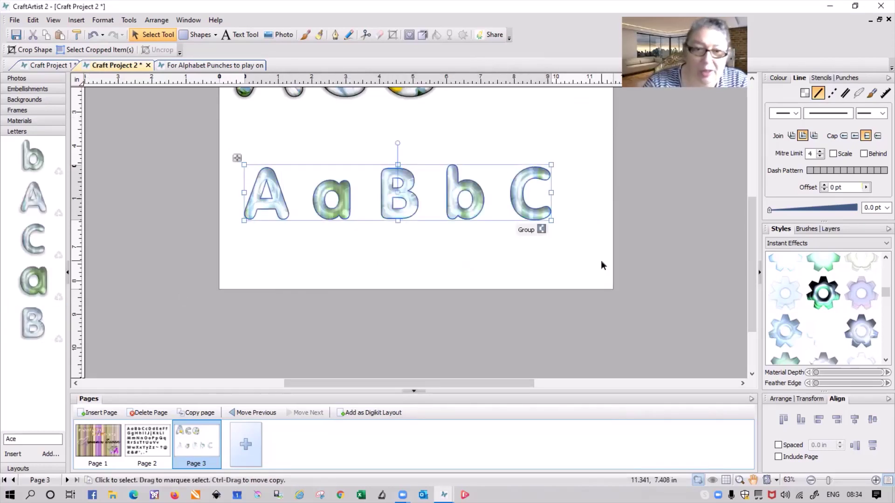
{"action": "key", "text": "Delete"}
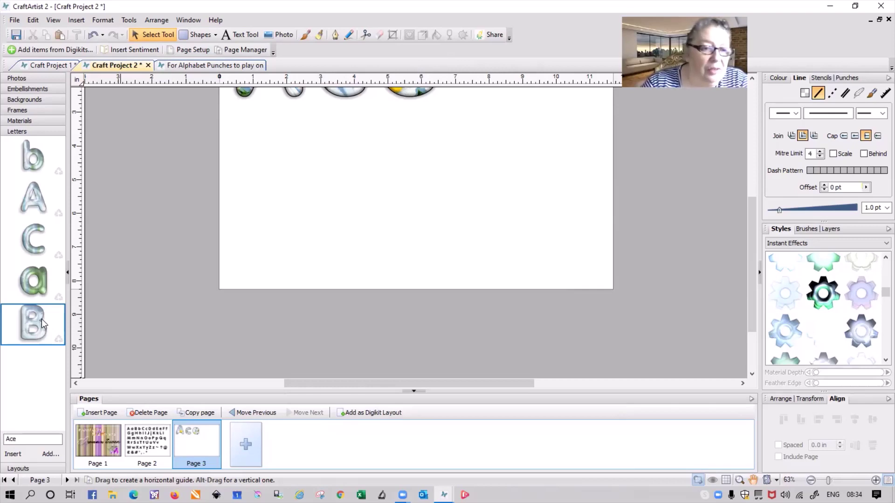
{"action": "left_click", "coordinate": [22, 439]}
{"action": "key", "text": "BackSpace"}
{"action": "key", "text": "BackSpace"}
{"action": "key", "text": "BackSpace"}
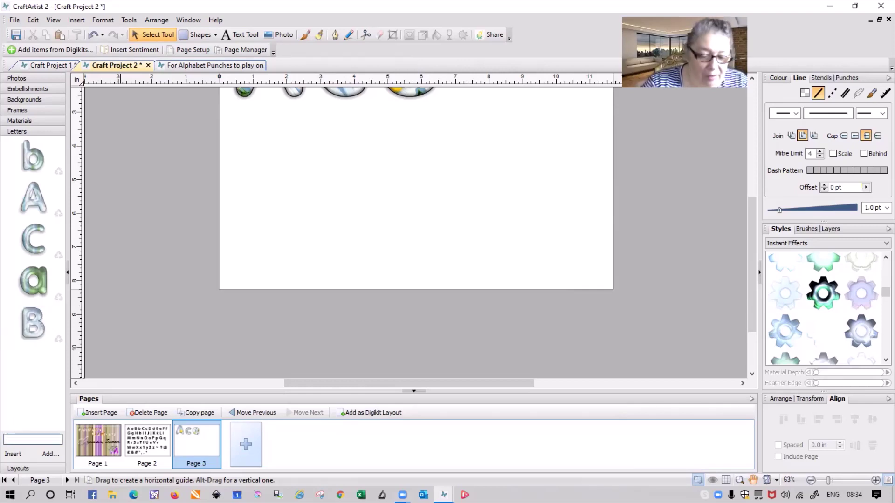
{"action": "key", "text": "ctrl+z"}
{"action": "type", "text": "Babba"}
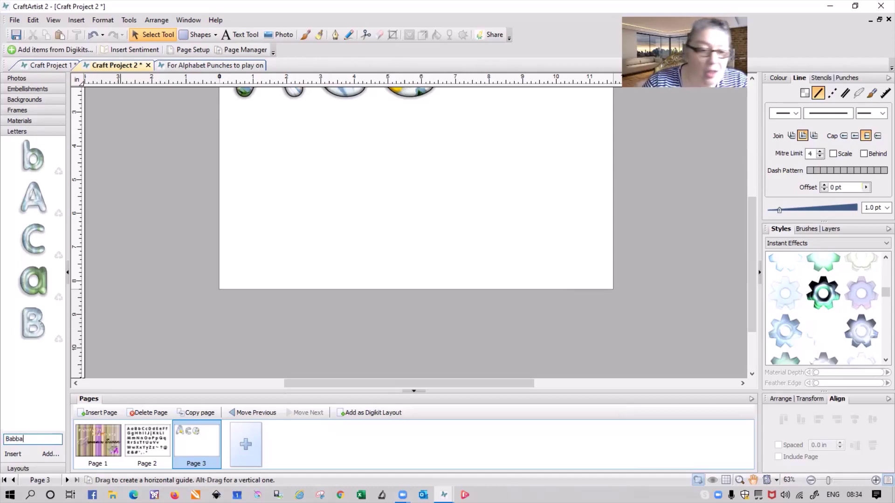
{"action": "left_click", "coordinate": [14, 454]}
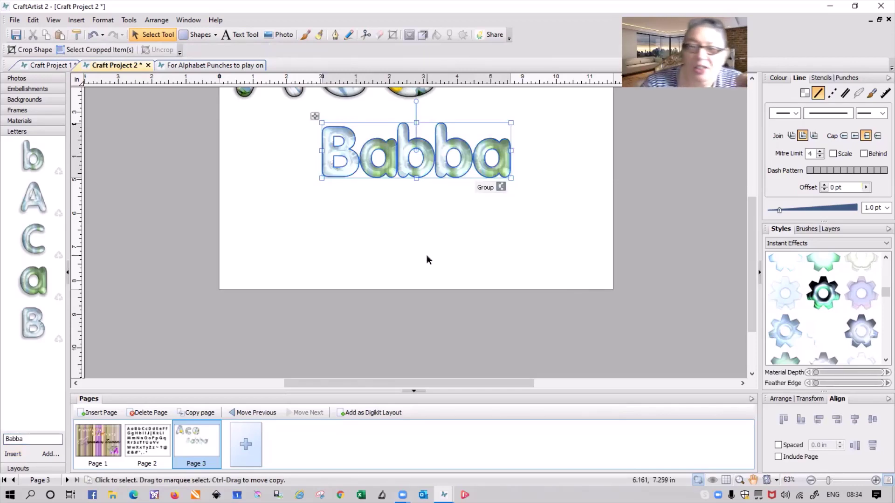
- Shift the B of Babba slightly to the left and distribute the word's letters evenly in the horizontal direction
{"action": "left_click", "coordinate": [348, 170]}
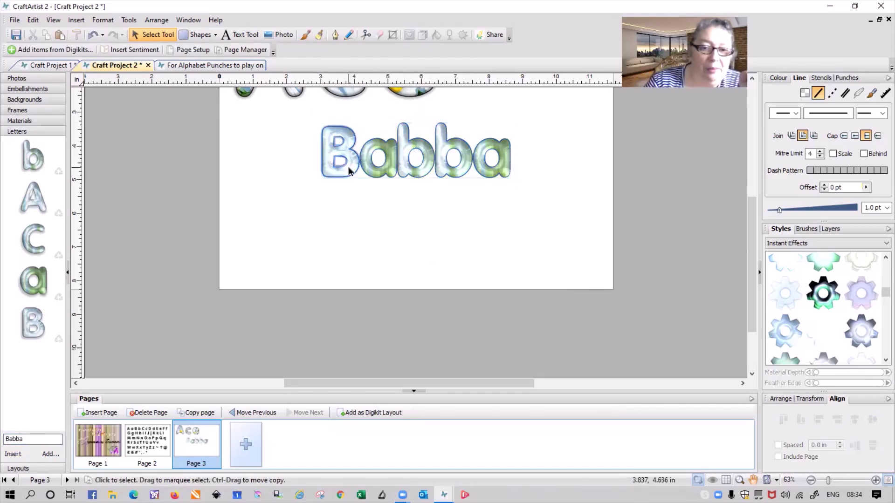
{"action": "left_click", "coordinate": [350, 169]}
{"action": "key", "text": "Left"}
{"action": "key", "text": "Left"}
{"action": "key", "text": "Left"}
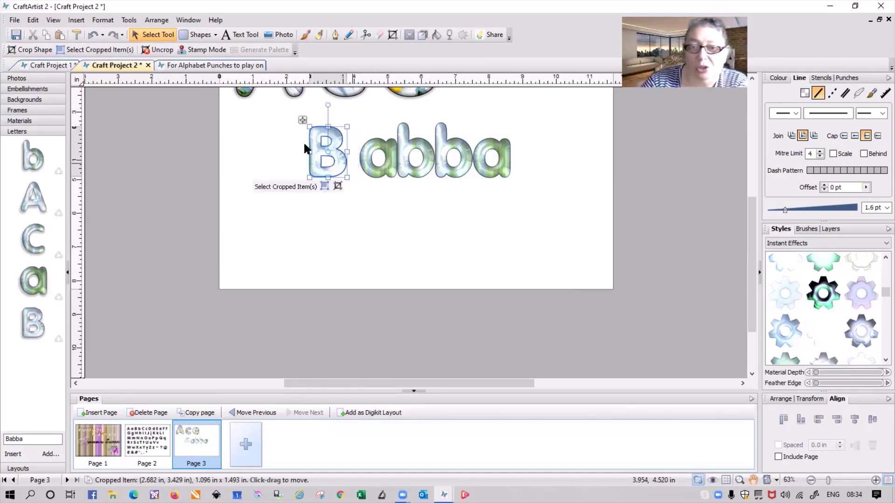
{"action": "left_click_drag", "start_coordinate": [258, 108], "coordinate": [507, 198]}
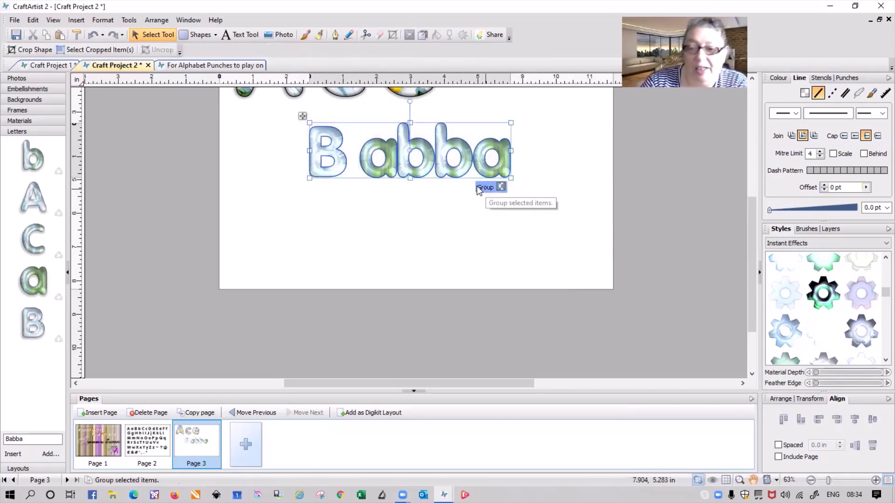
{"action": "left_click", "coordinate": [855, 446]}
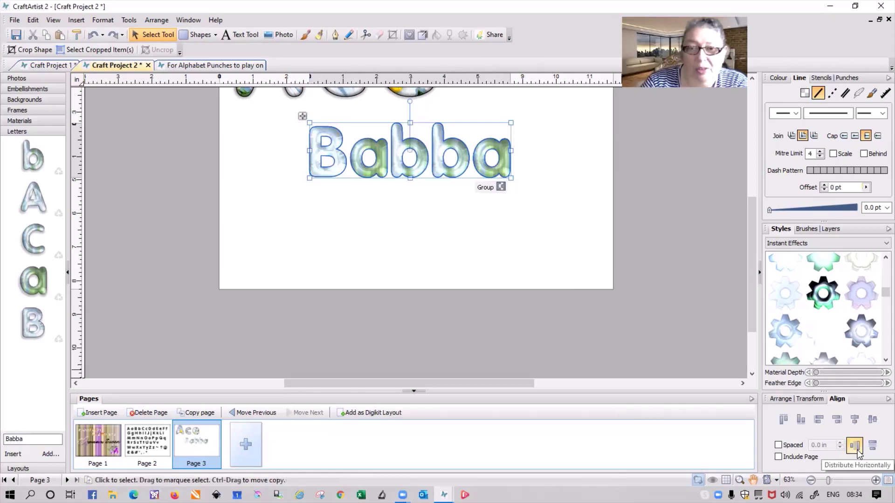
- Group the Babba letters and enlarge the word to about 8.3 × 2.3 in, placed centrally in the lower half of the page
{"action": "left_click", "coordinate": [489, 189]}
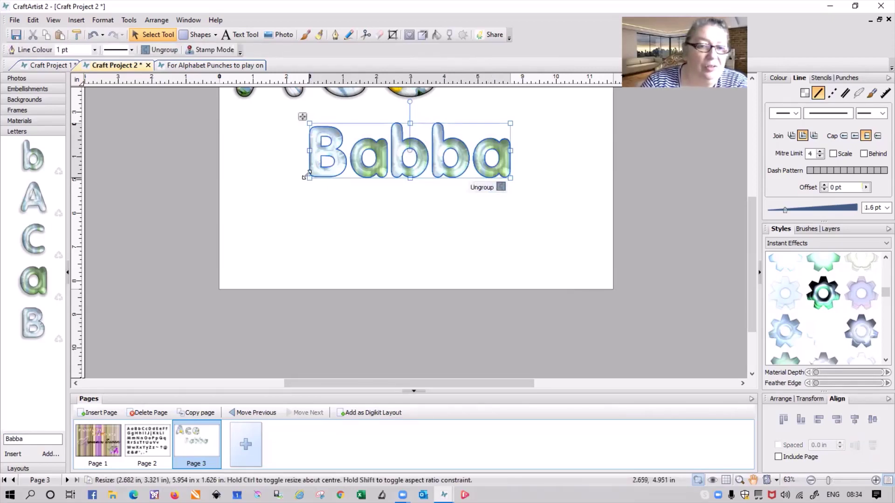
{"action": "left_click_drag", "start_coordinate": [309, 178], "coordinate": [228, 233]}
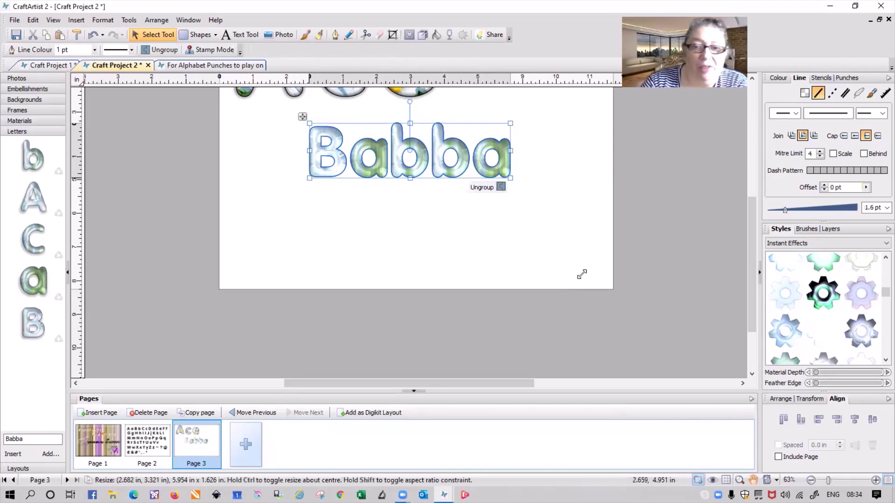
{"action": "left_click_drag", "start_coordinate": [505, 194], "coordinate": [529, 213]}
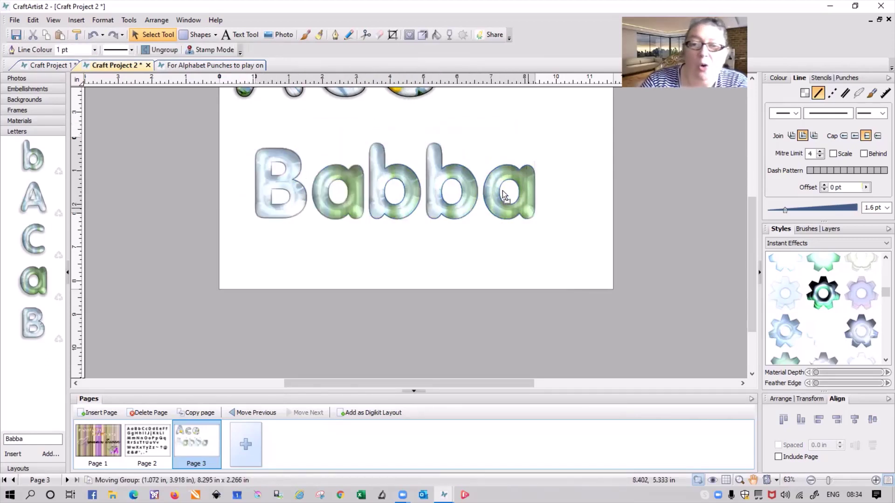
{"action": "left_click", "coordinate": [497, 267]}
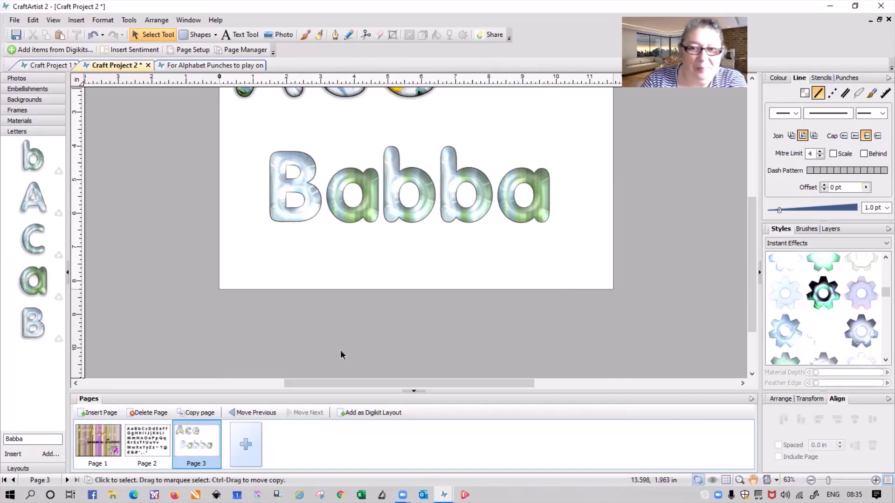
{"action": "key", "text": "ctrl+z"}
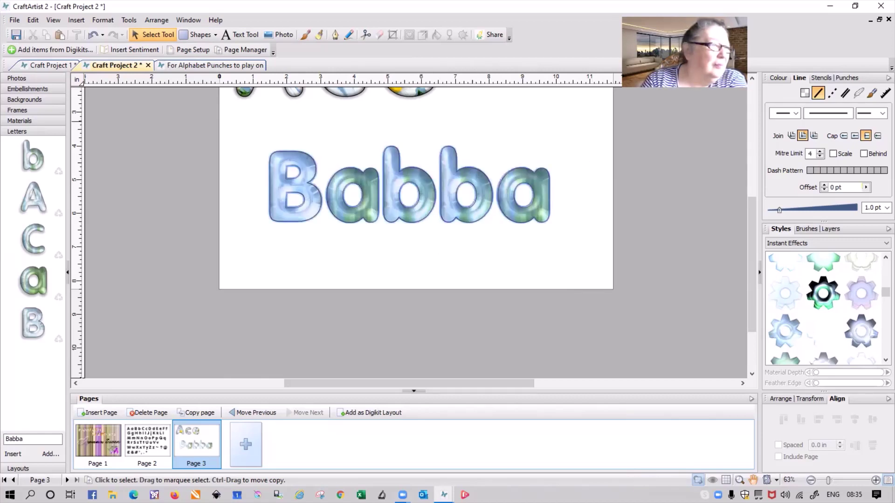